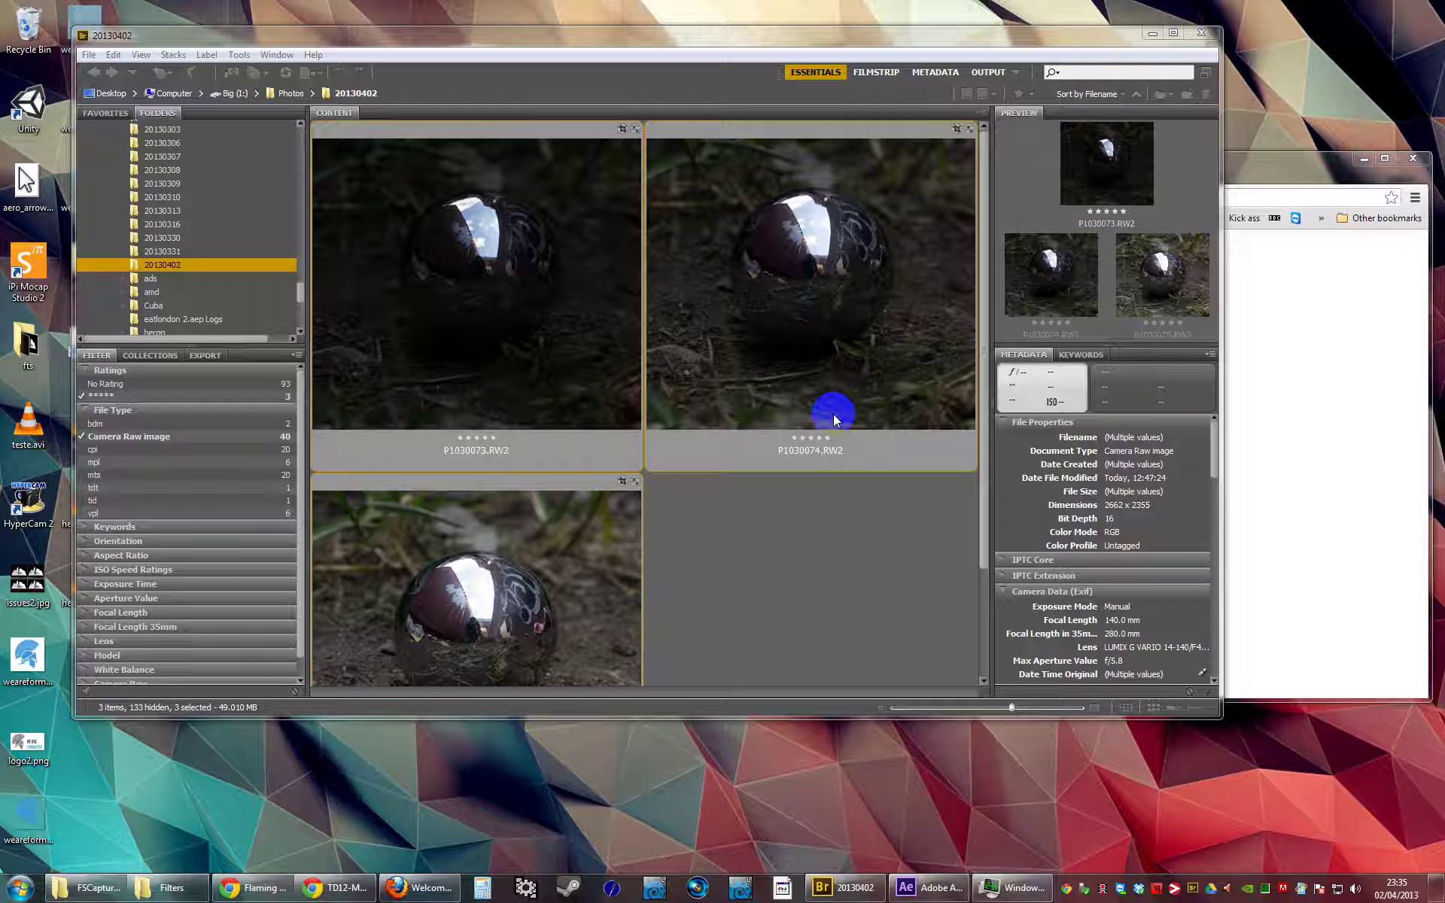
- Preview the first mirror-ball photo in Bridge, then dismiss After Effects and return to the photos
{"action": "left_click", "coordinate": [807, 571]}
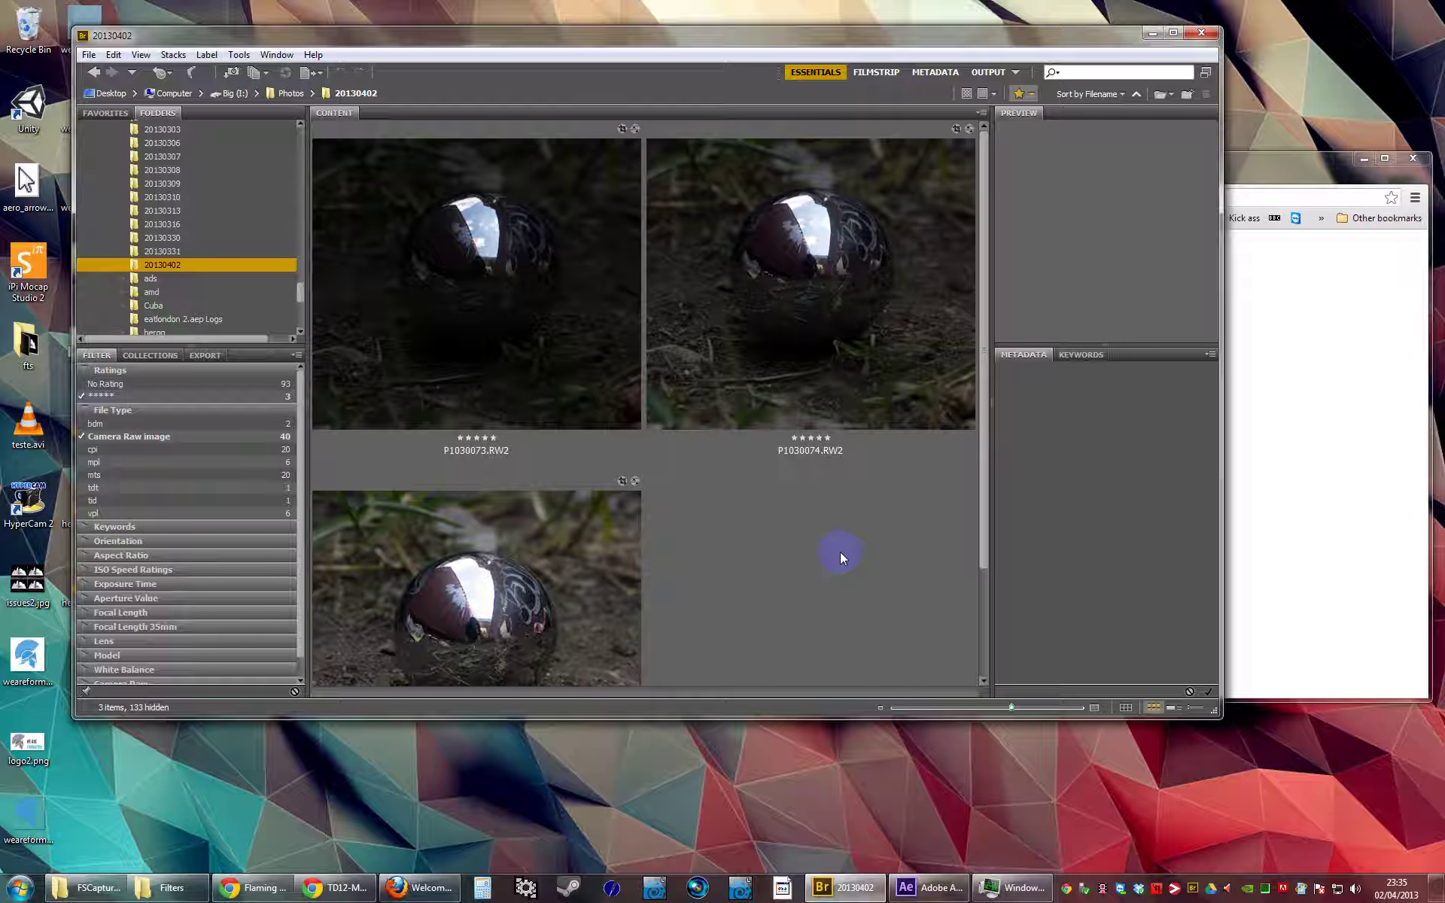
{"action": "left_click", "coordinate": [507, 308]}
{"action": "left_click", "coordinate": [773, 590]}
{"action": "left_click", "coordinate": [927, 888]}
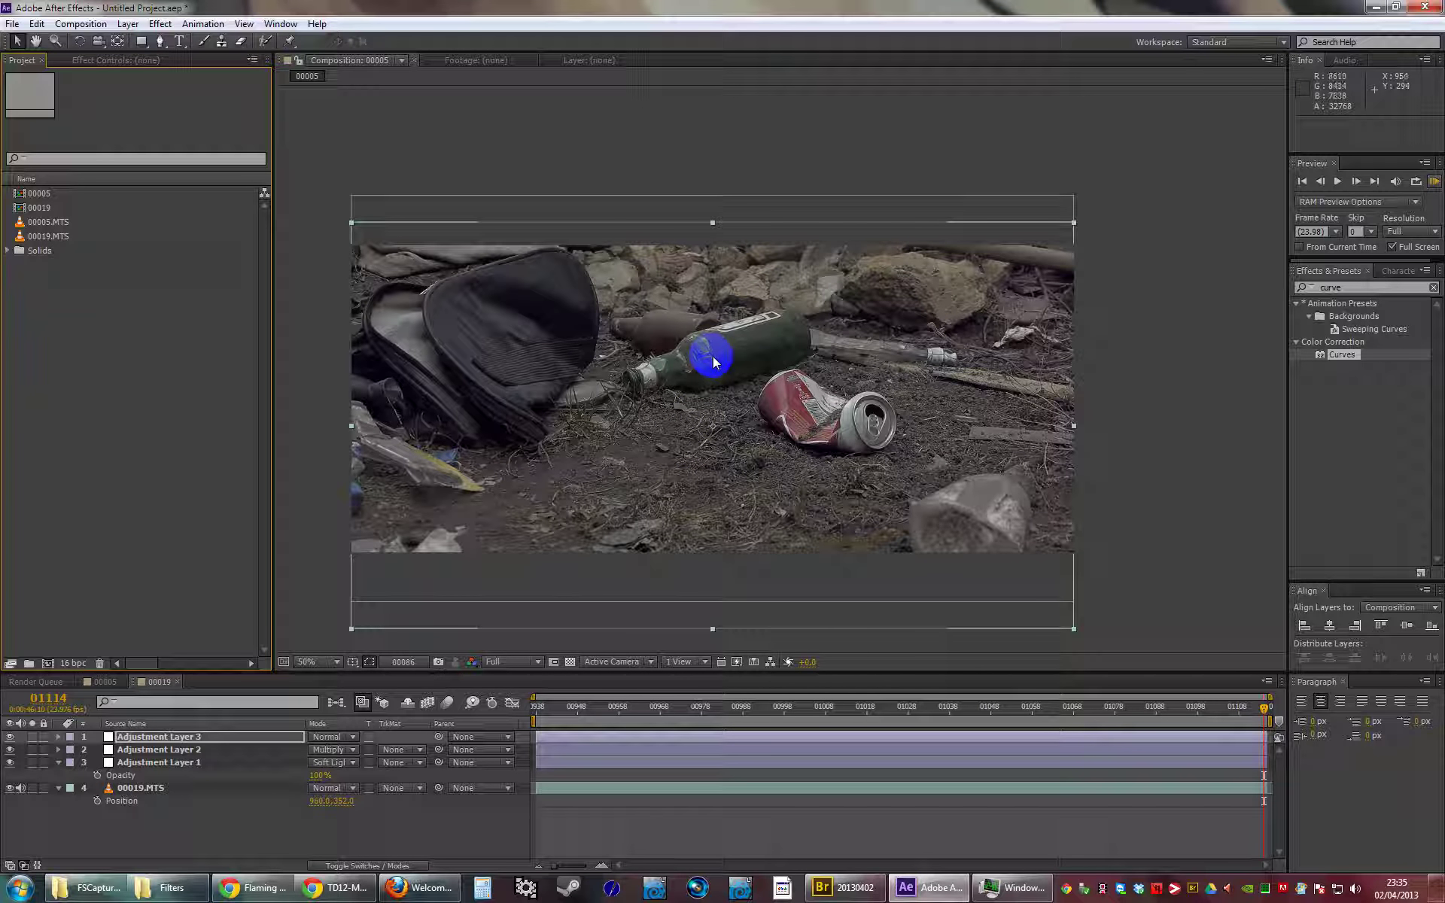
{"action": "left_click", "coordinate": [1375, 7]}
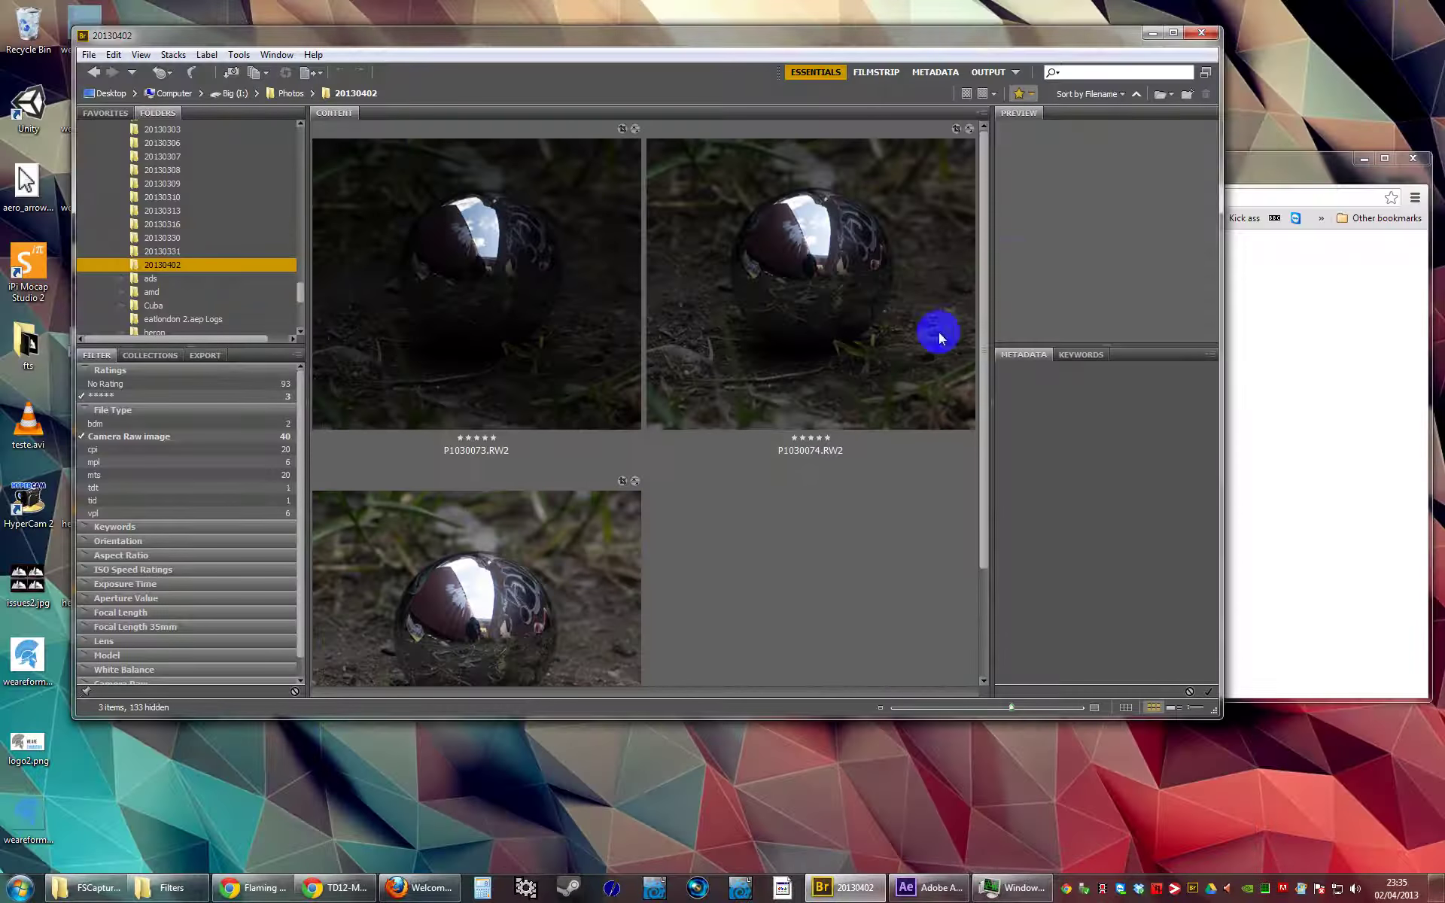
- Select all three RW2 photos and open them in Camera Raw
{"action": "key", "text": "ctrl+a"}
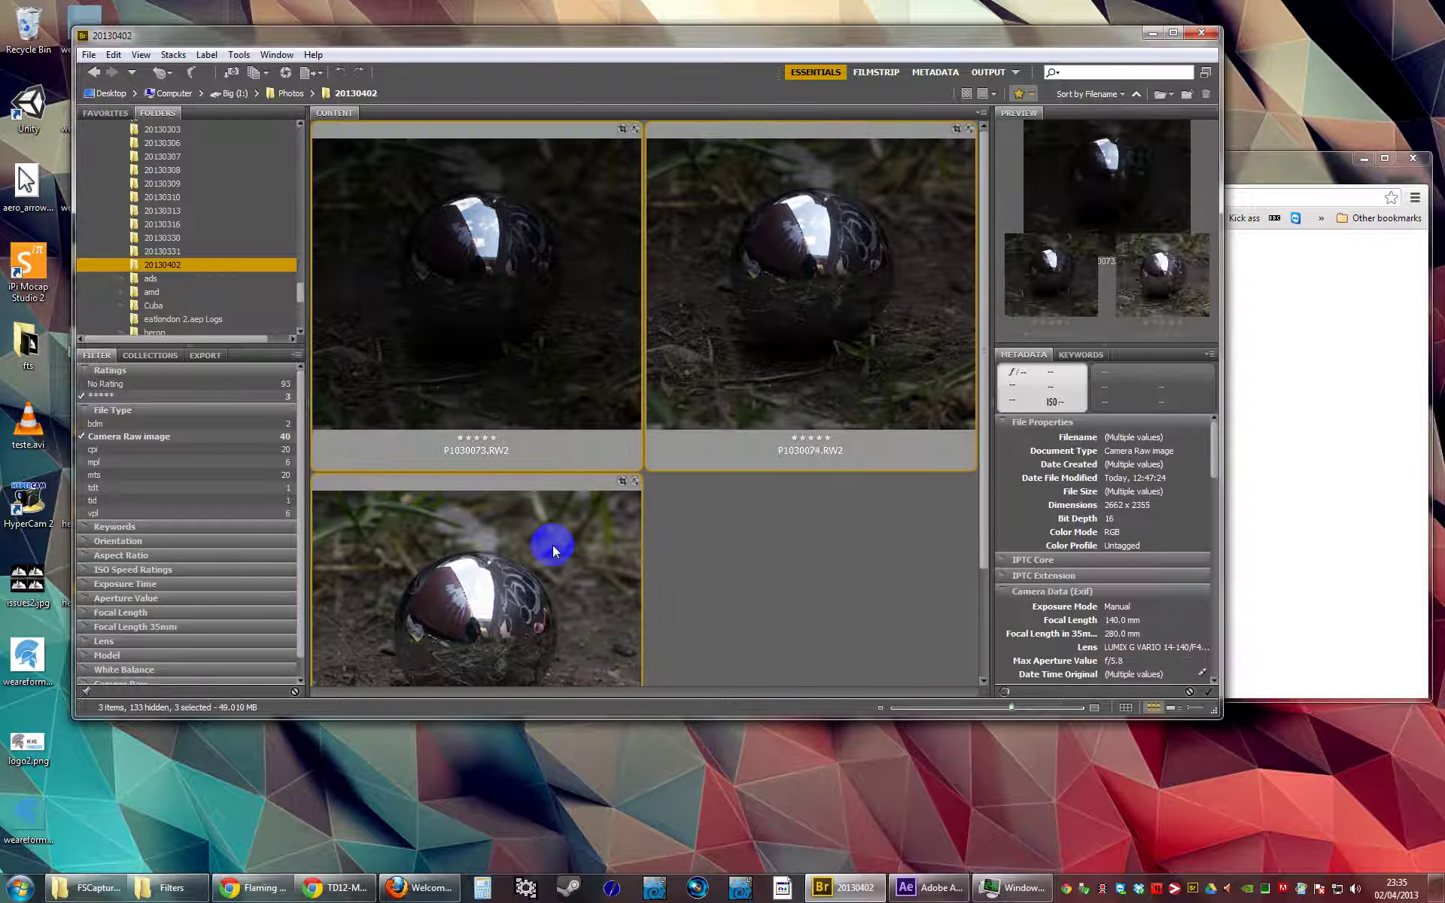
{"action": "right_click", "coordinate": [553, 550]}
{"action": "left_click", "coordinate": [665, 160]}
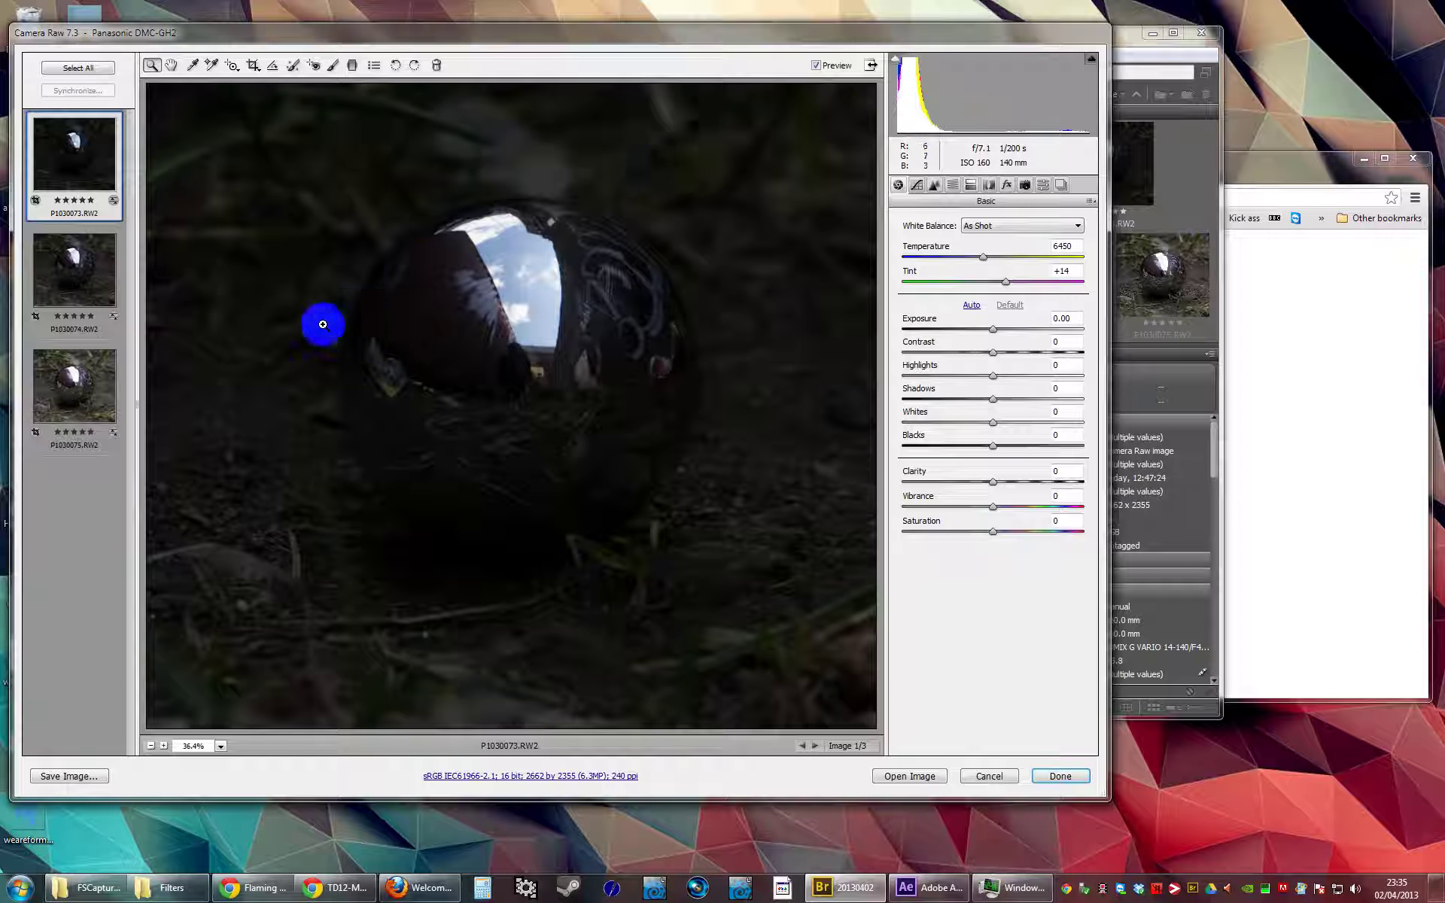
- View exposure P1030075 alone and check a browser reference image of metal balls
{"action": "left_click", "coordinate": [62, 70]}
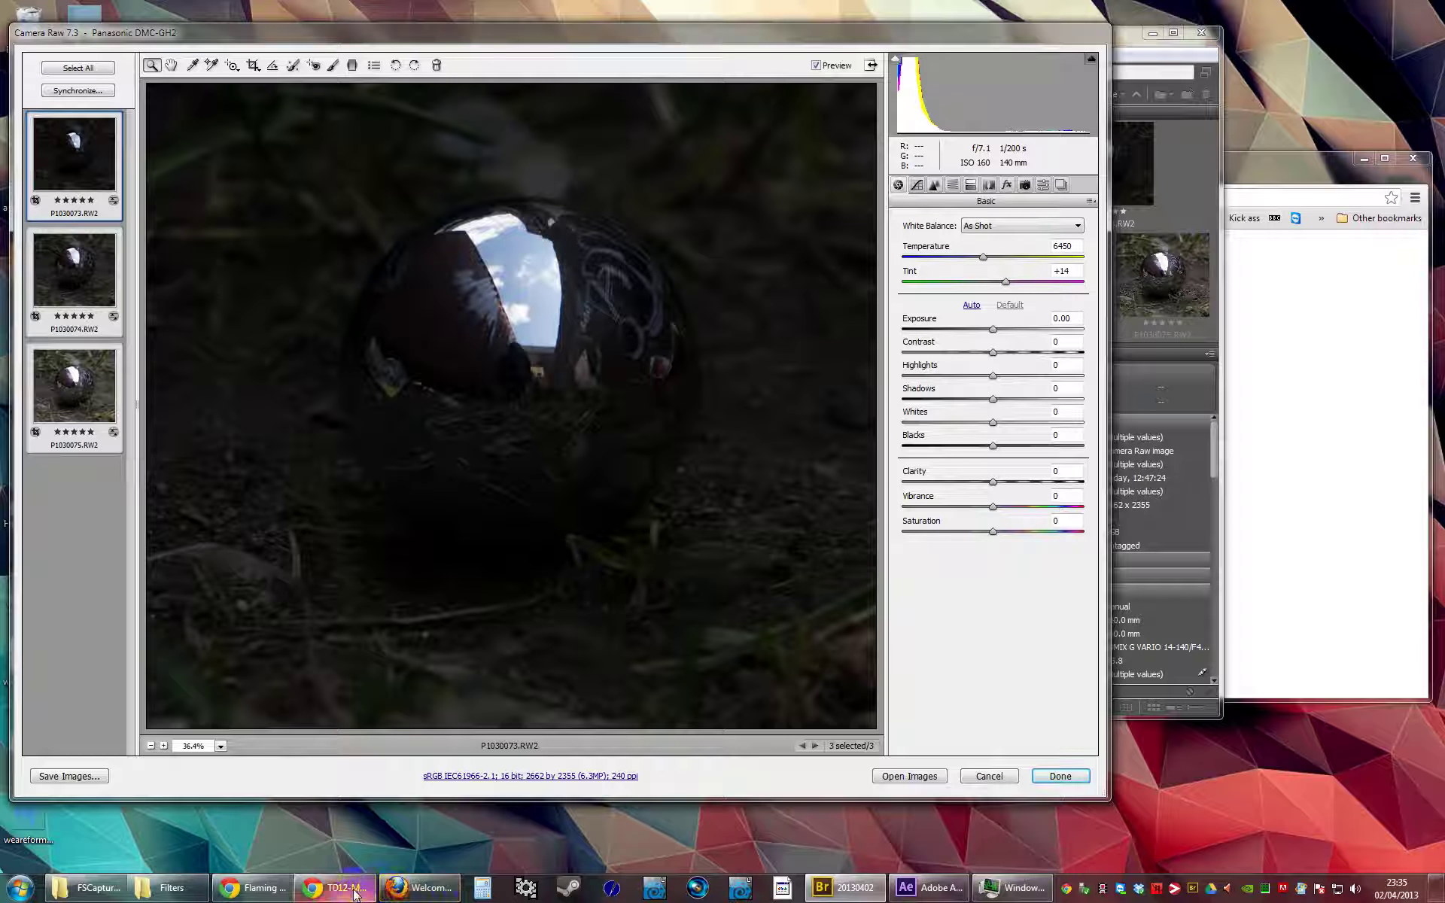
{"action": "left_click", "coordinate": [73, 393]}
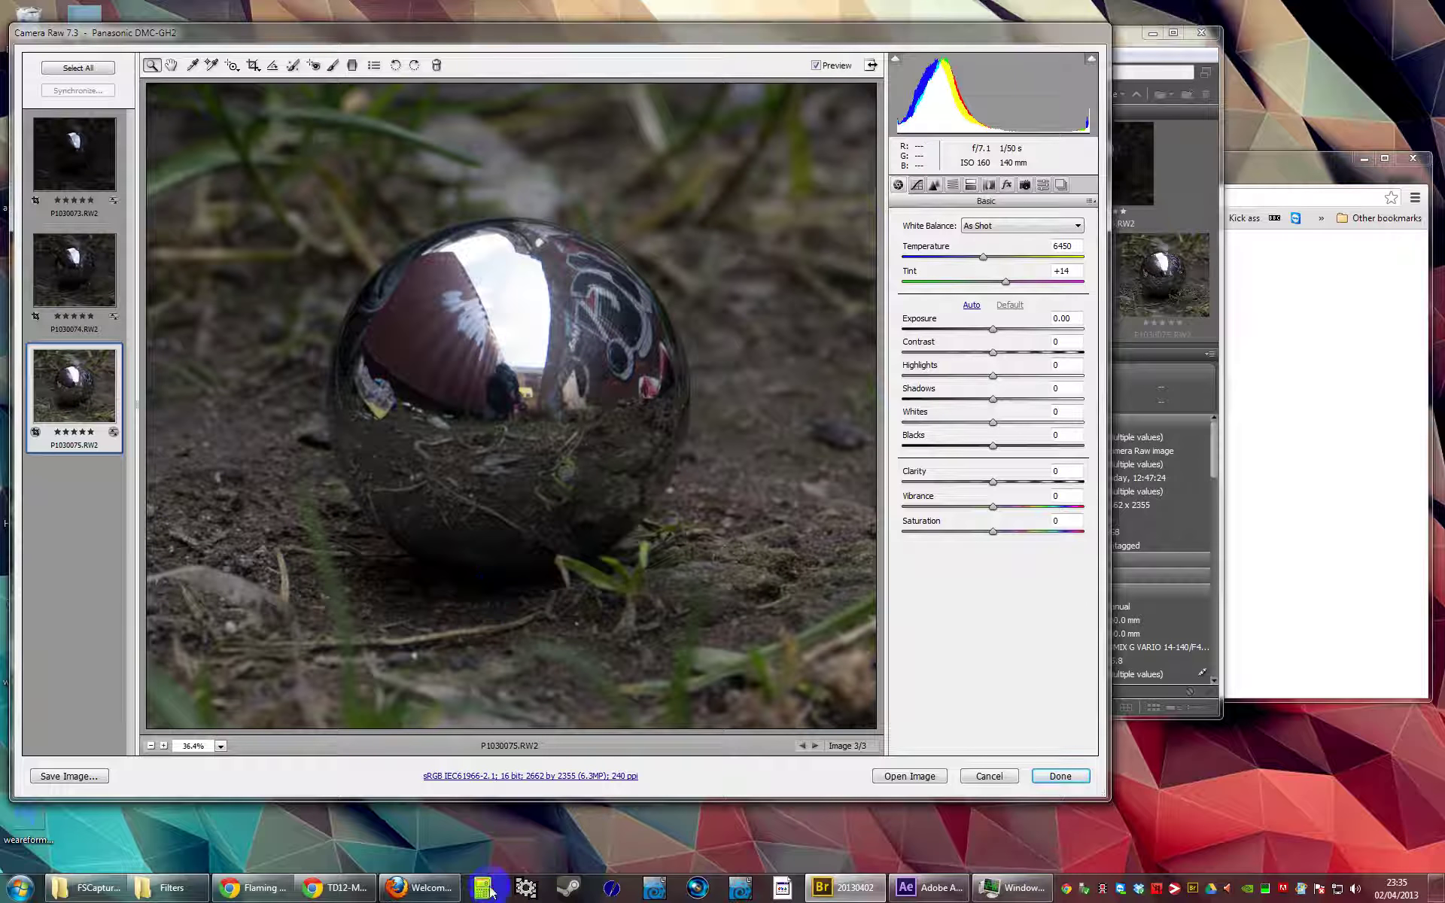
{"action": "mouse_move", "coordinate": [335, 888]}
{"action": "left_click", "coordinate": [347, 804]}
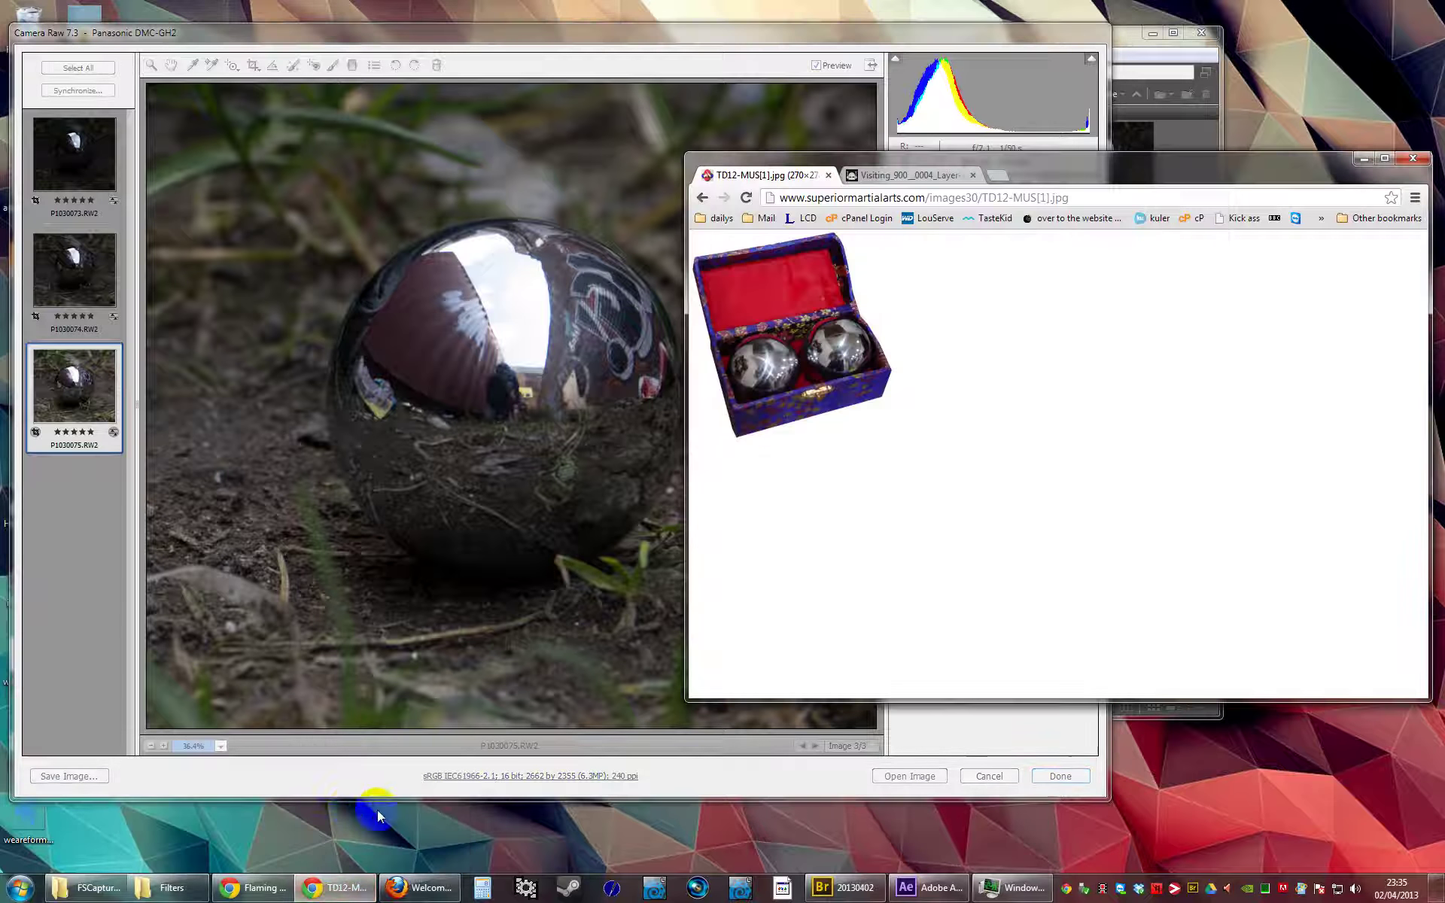
{"action": "left_click_drag", "start_coordinate": [793, 219], "coordinate": [675, 8]}
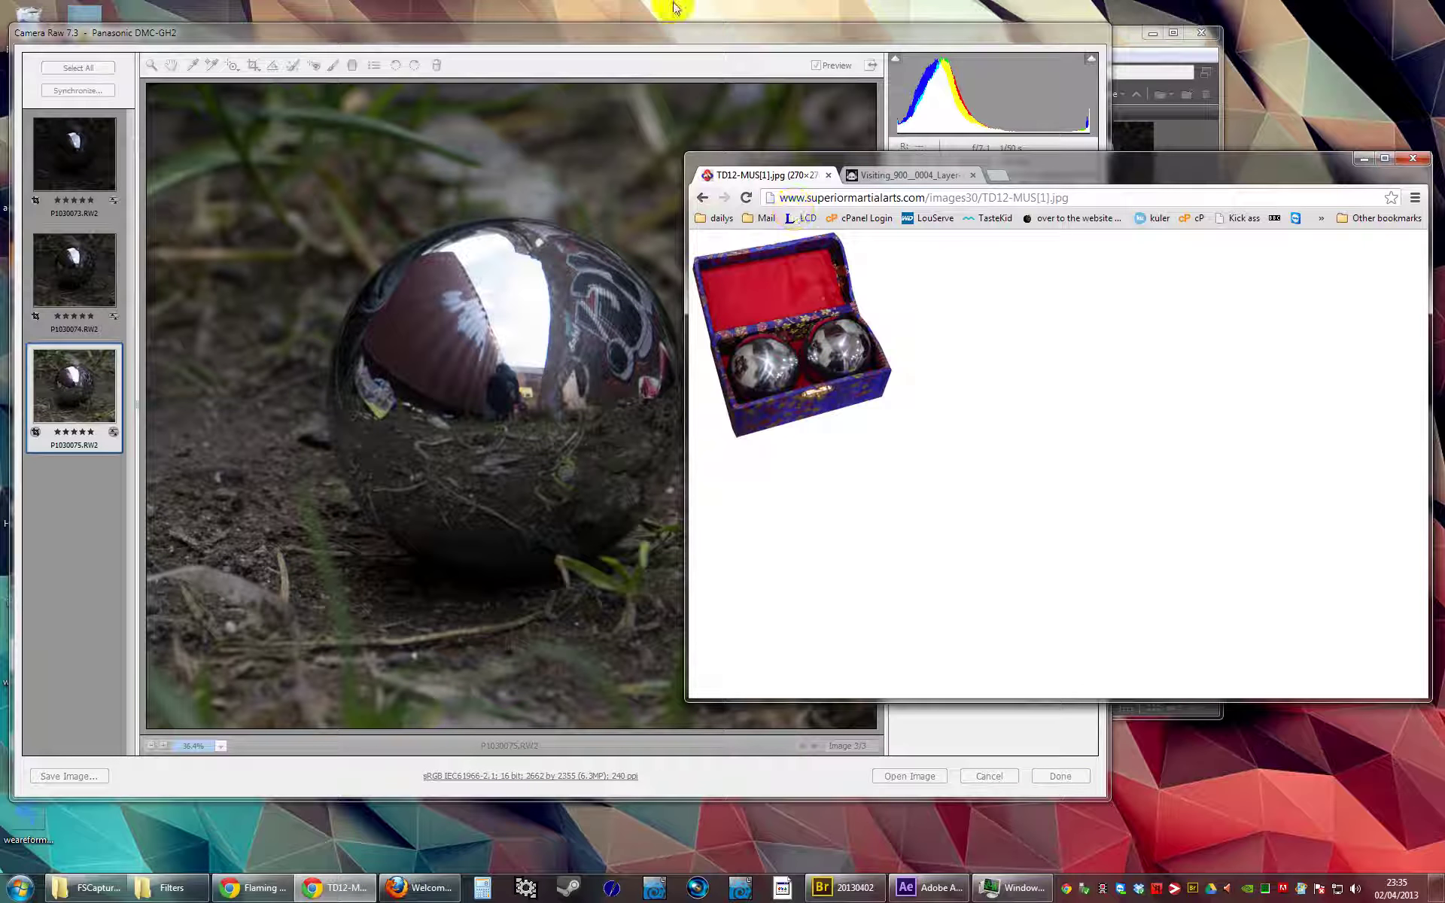
{"action": "left_click", "coordinate": [651, 34]}
- Zoom into and pan across the ball's reflection, then reselect all three exposures
{"action": "left_click_drag", "start_coordinate": [444, 213], "coordinate": [753, 493]}
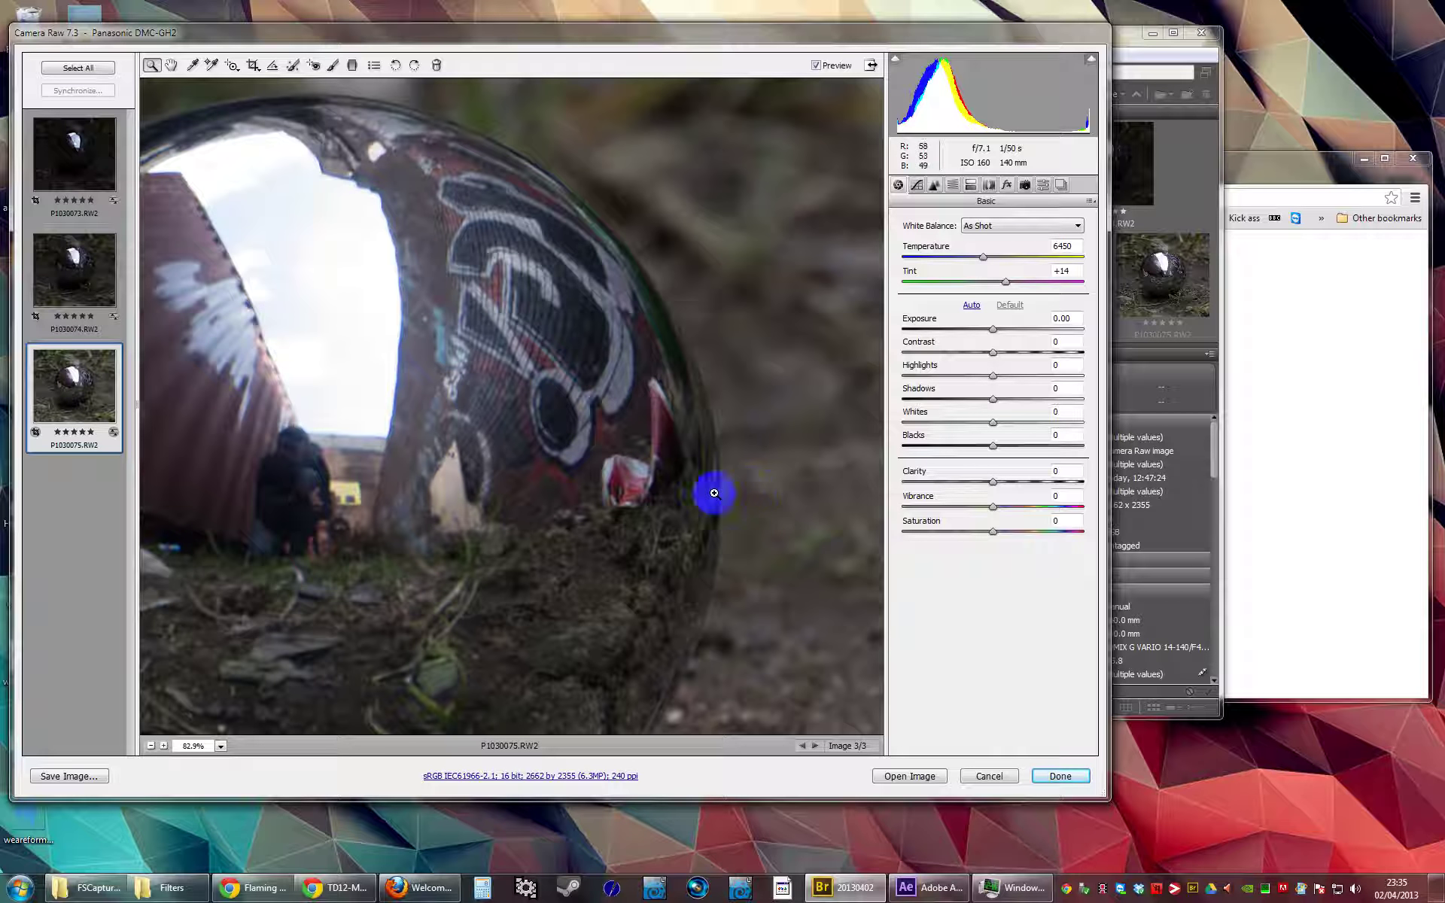
{"action": "left_click_drag", "start_coordinate": [488, 410], "coordinate": [723, 284]}
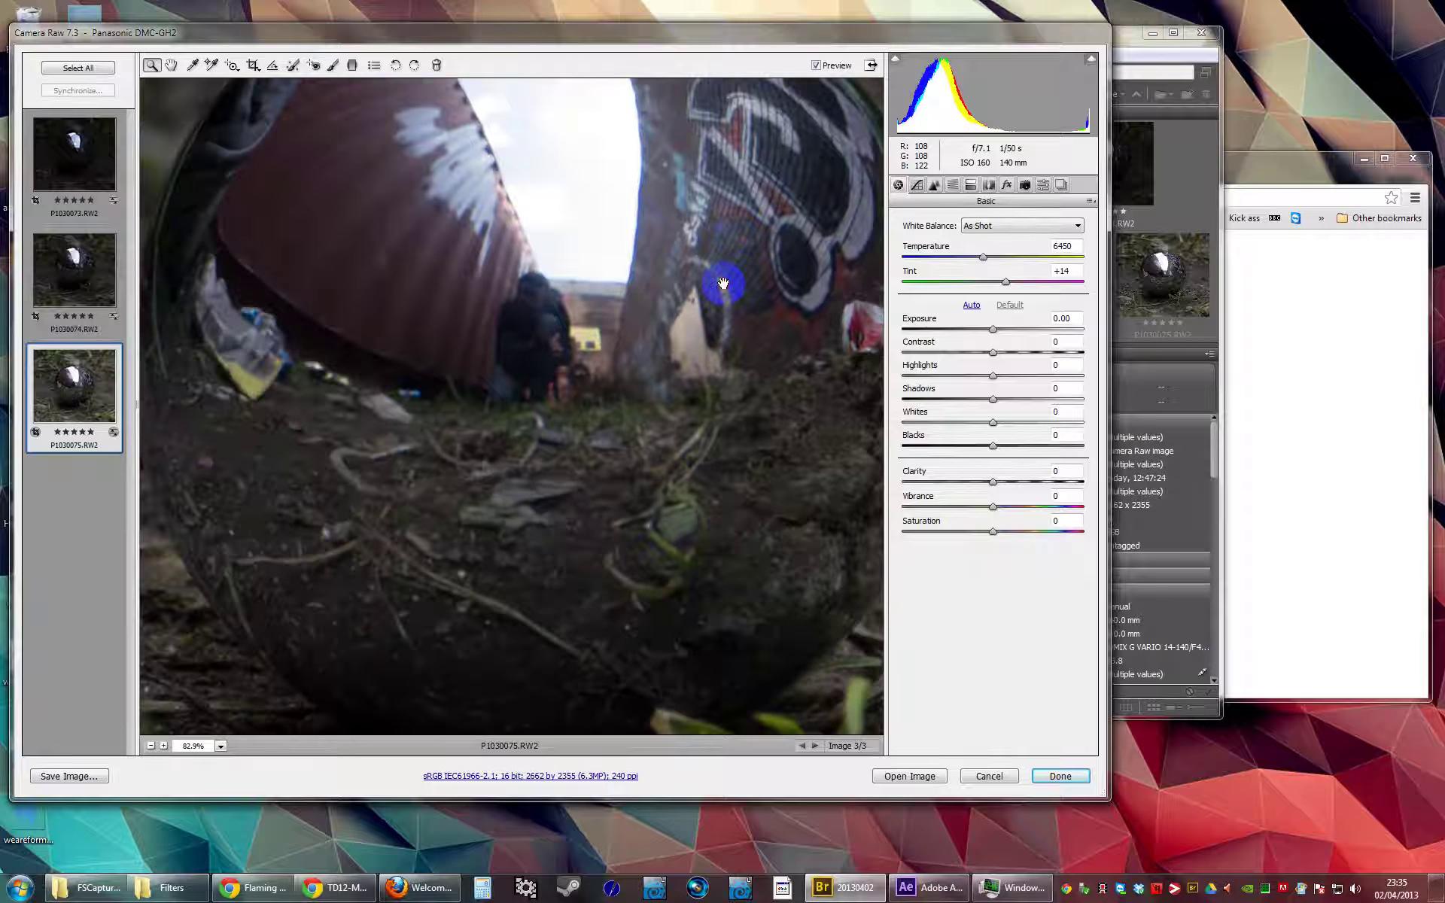
{"action": "key", "text": "shift"}
{"action": "left_click", "coordinate": [121, 162], "text": "shift"}
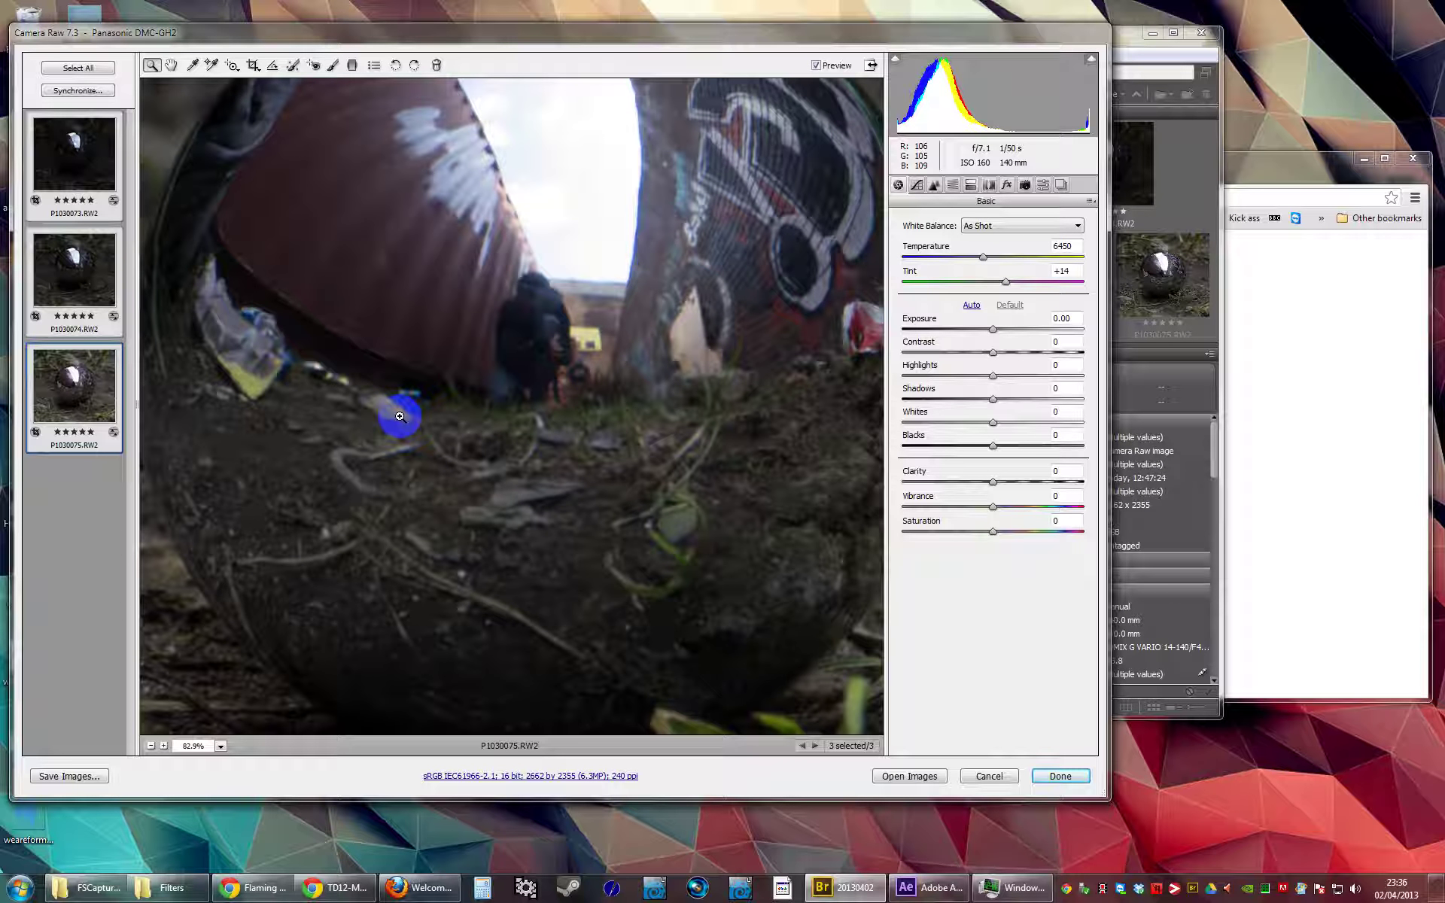
- Open the three exposures as Photoshop documents and show the File > Automate submenu
{"action": "left_click", "coordinate": [899, 769]}
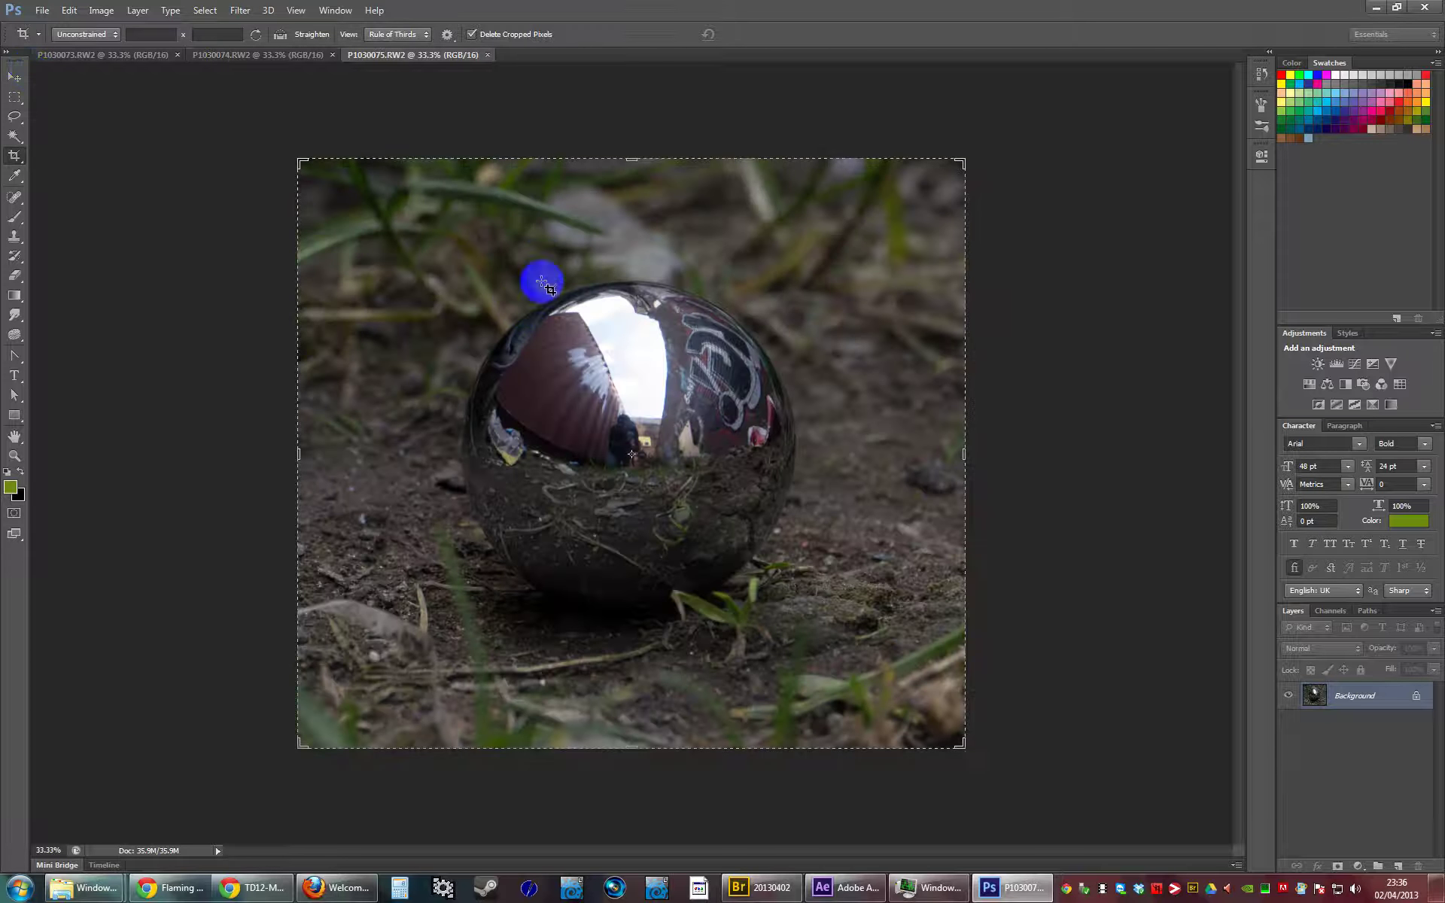
{"action": "left_click", "coordinate": [39, 11]}
{"action": "mouse_move", "coordinate": [120, 322]}
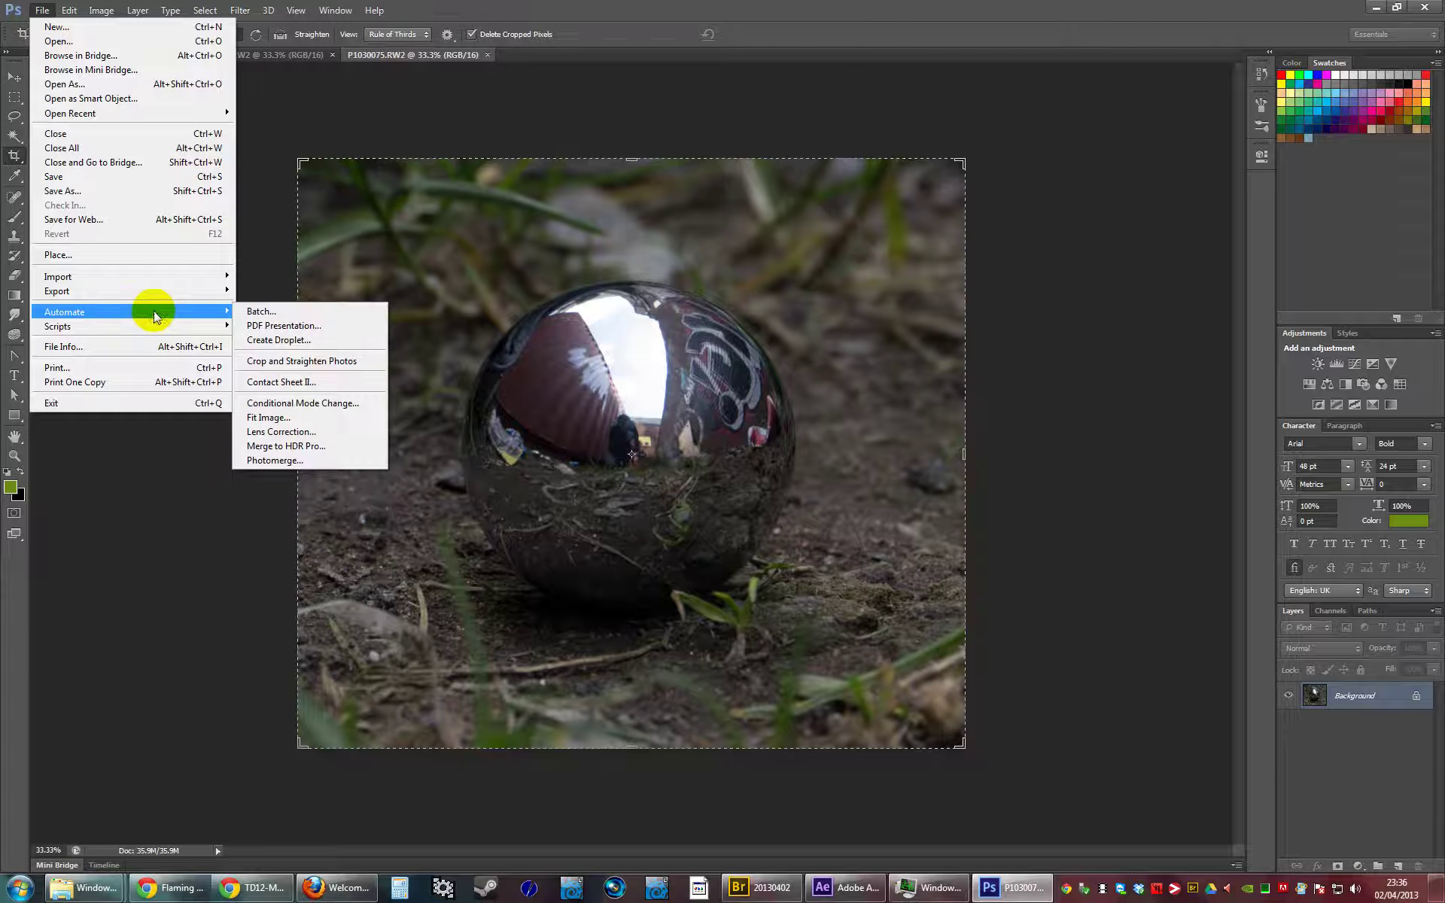
- Run Merge to HDR Pro on the three open files with automatic alignment
{"action": "left_click", "coordinate": [336, 448]}
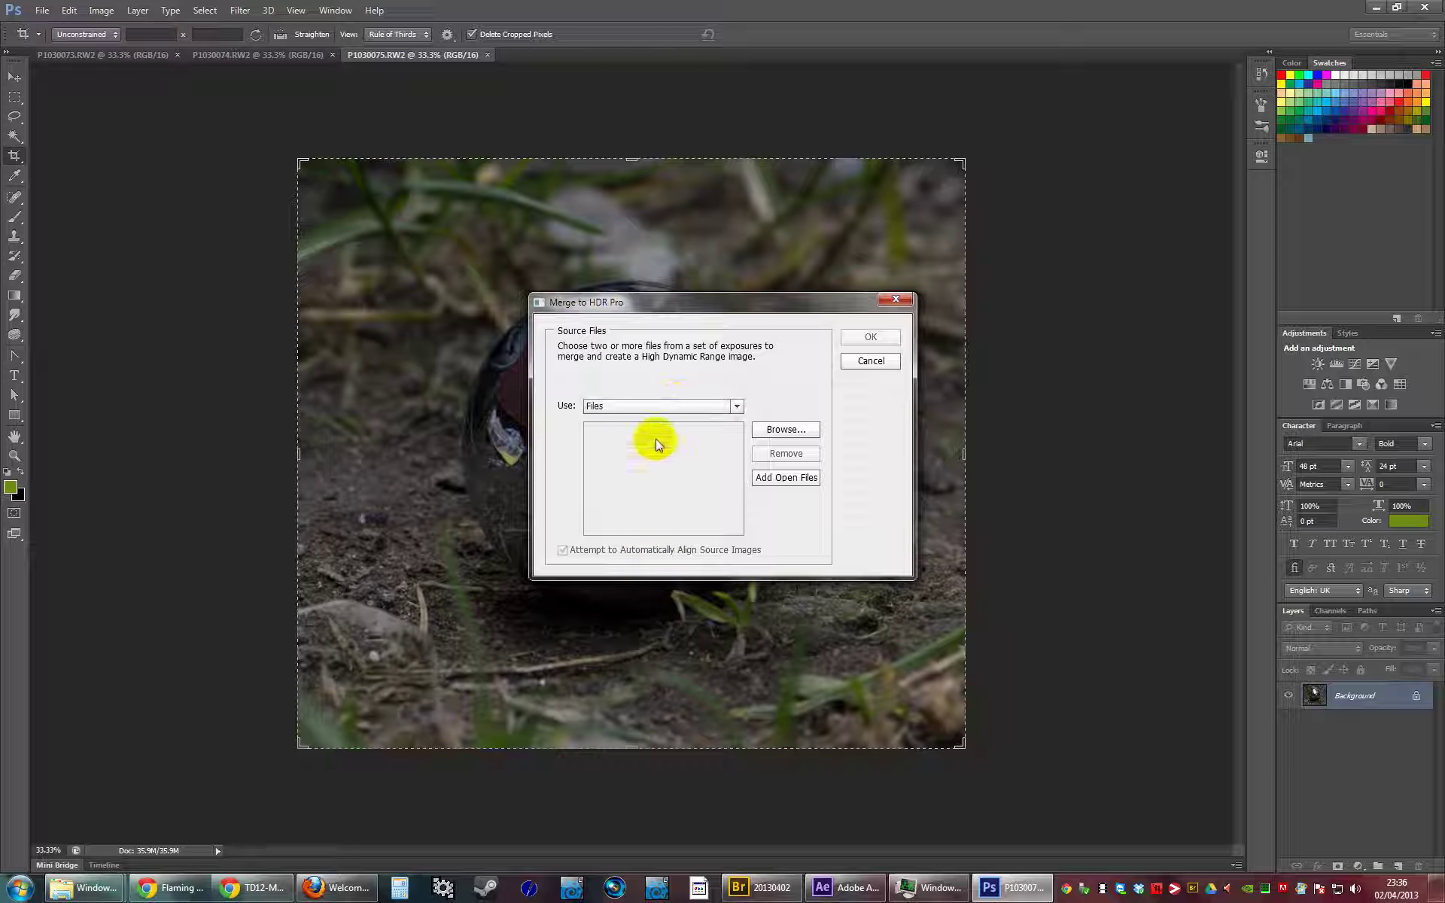
{"action": "left_click", "coordinate": [786, 479]}
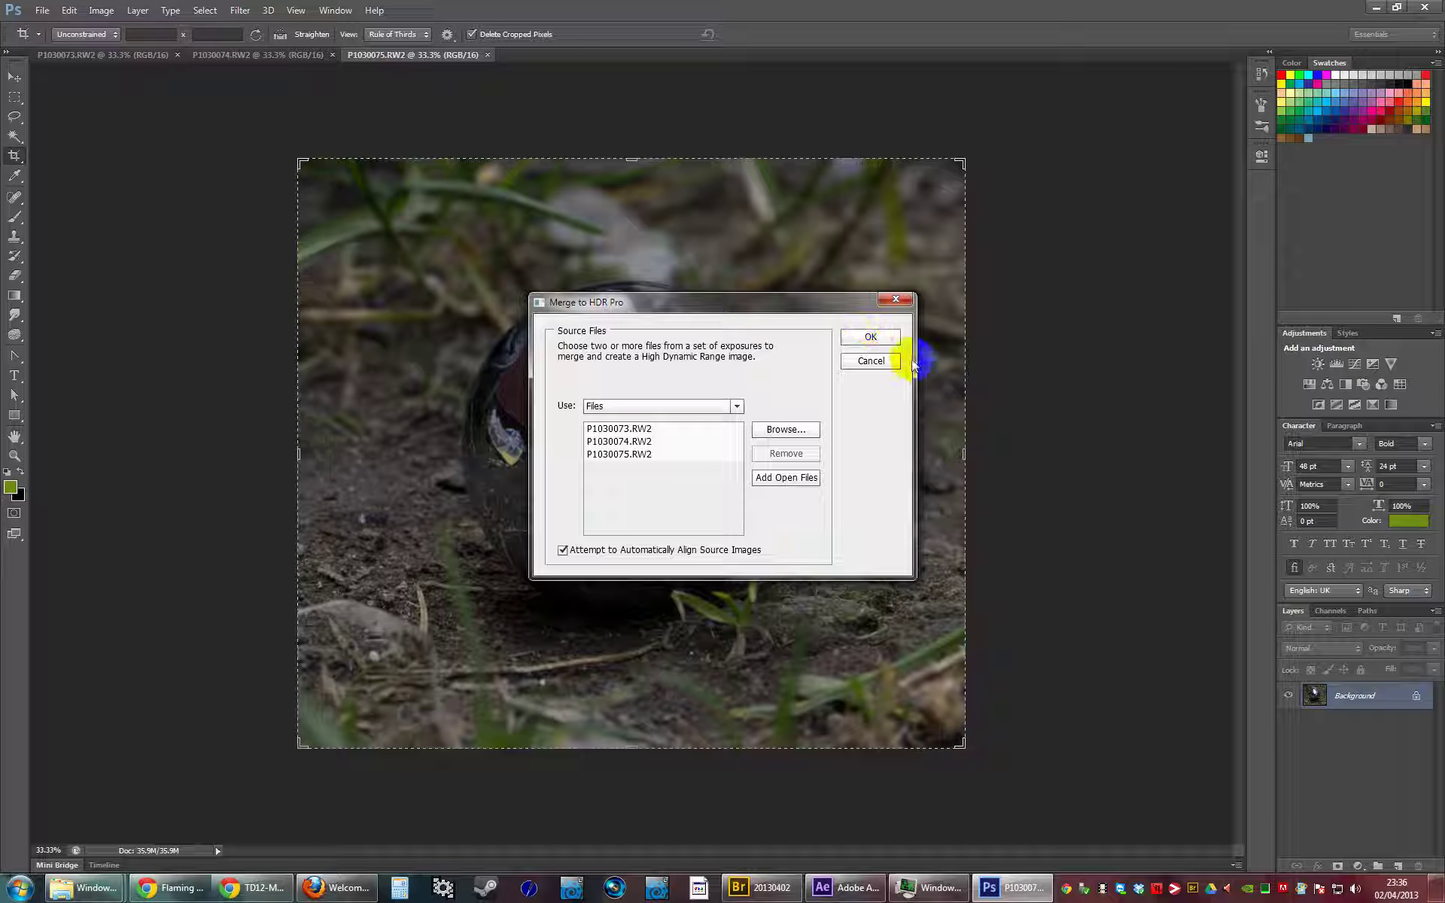
{"action": "left_click", "coordinate": [871, 339]}
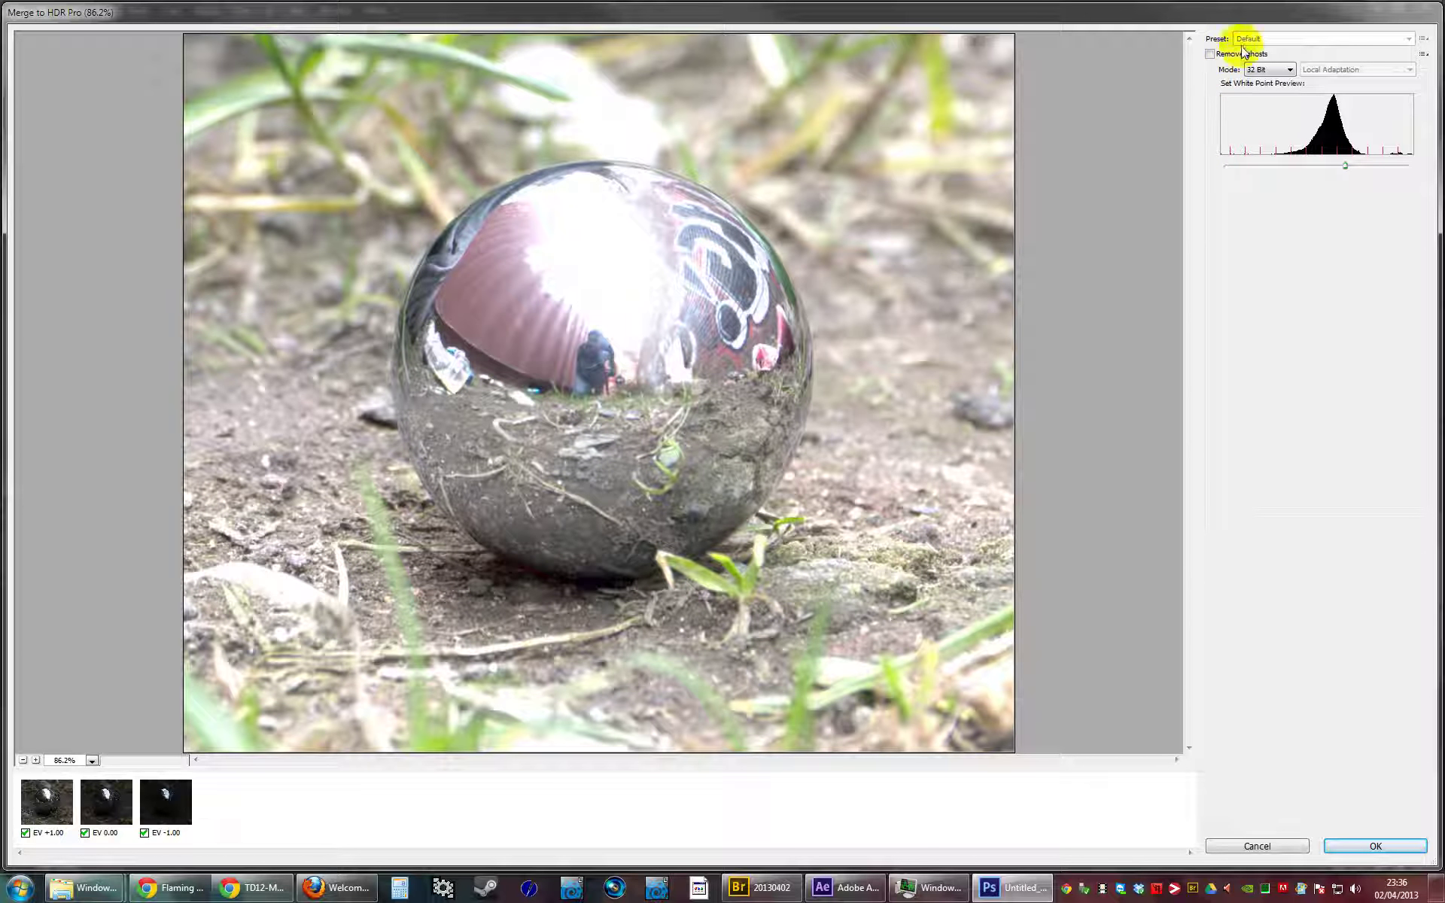
- Move the white point slider right and create the 32-bit Untitled_HDR2 document
{"action": "left_click_drag", "start_coordinate": [1345, 167], "coordinate": [1396, 171]}
{"action": "left_click", "coordinate": [1388, 844]}
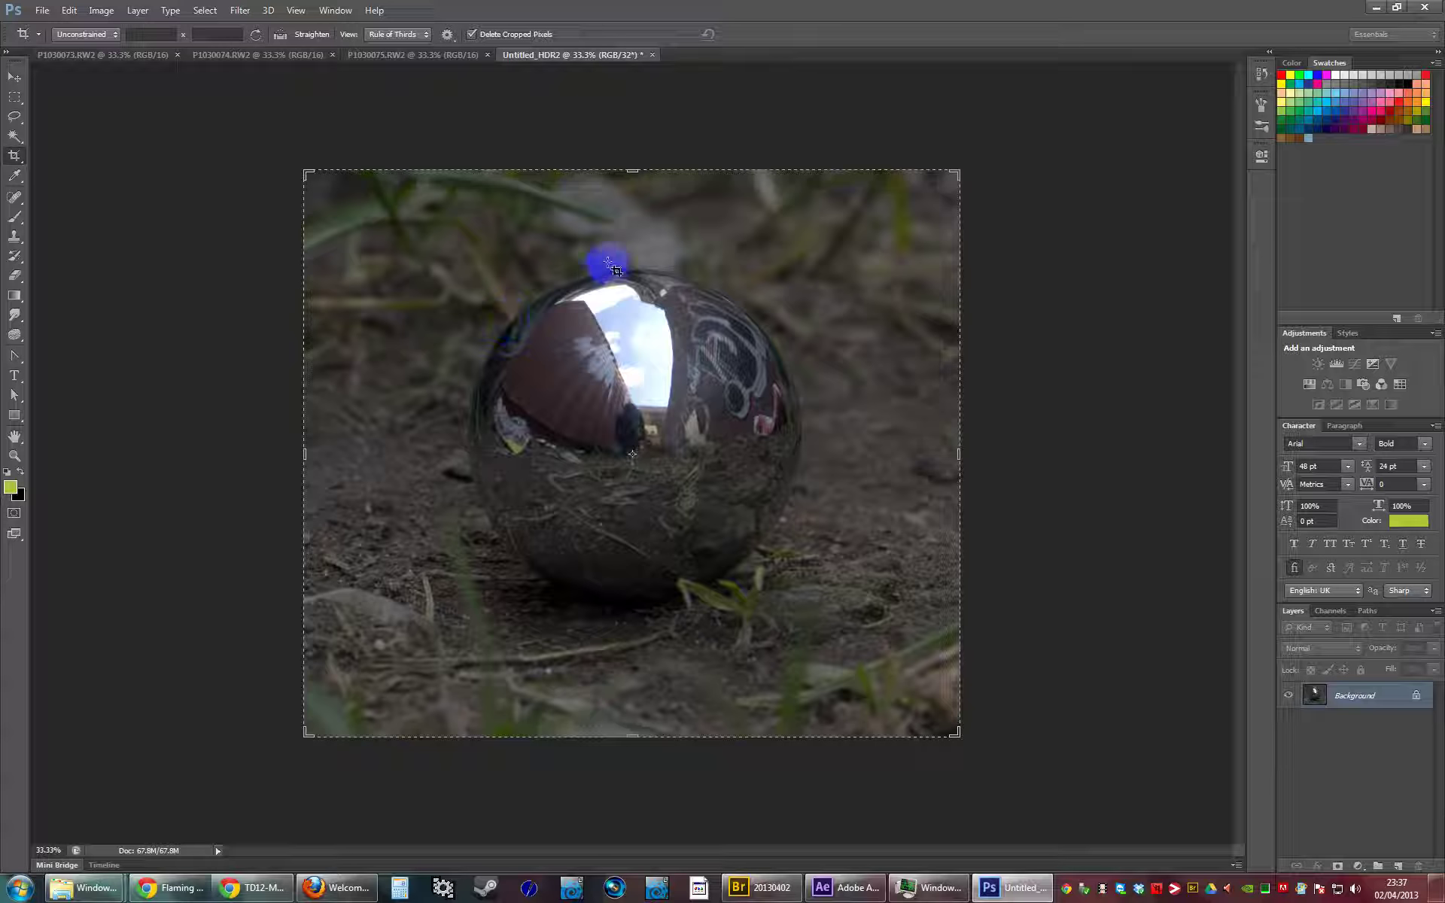
- Draw a rough crop around the ball and constrain it to a 1 x 1 square
{"action": "left_click_drag", "start_coordinate": [955, 173], "coordinate": [889, 229]}
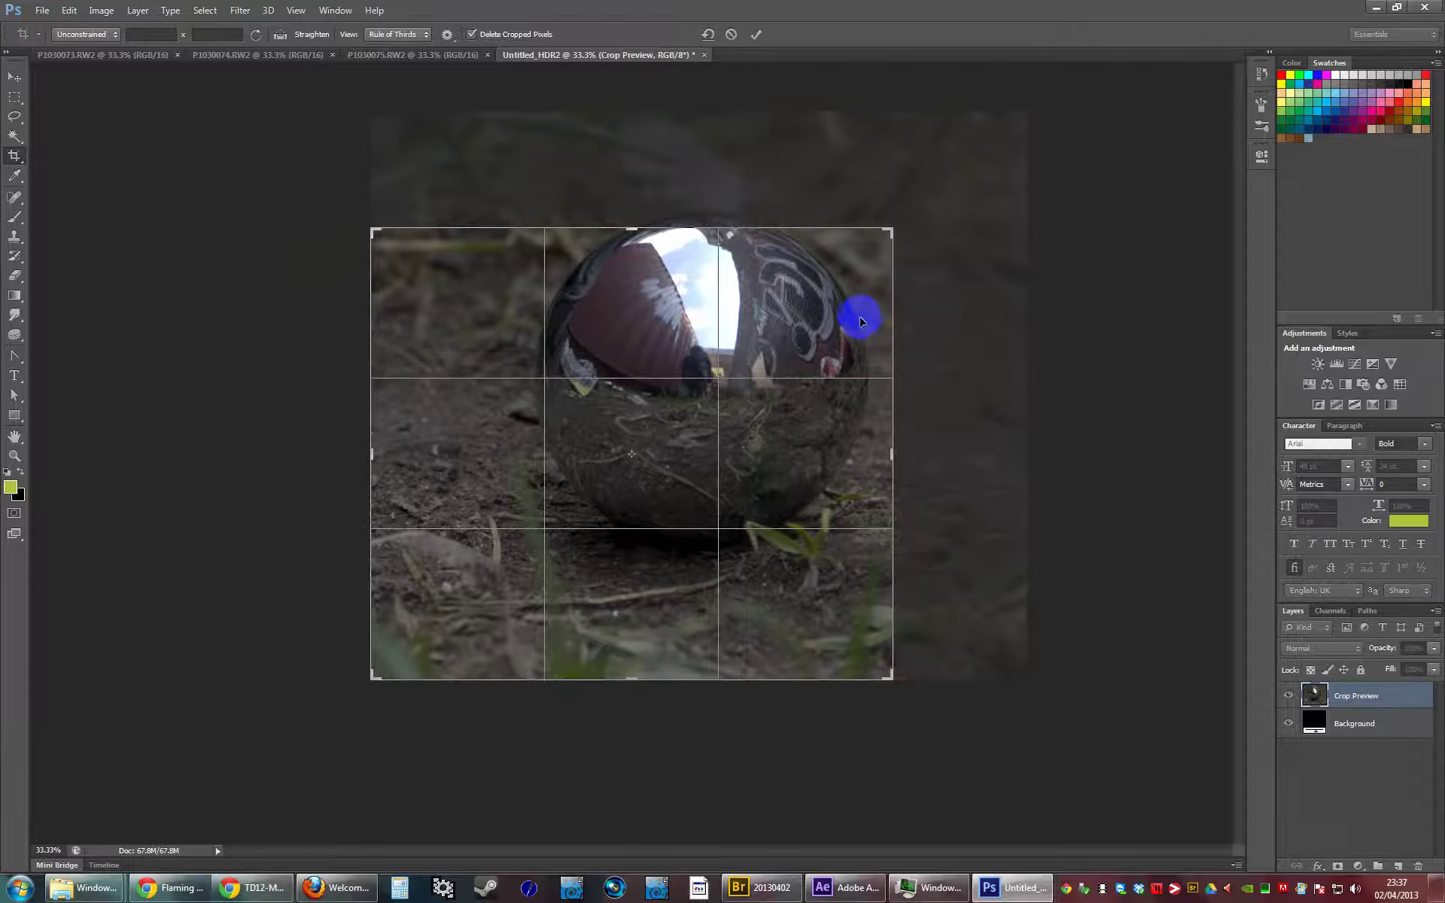
{"action": "left_click_drag", "start_coordinate": [855, 313], "coordinate": [896, 322]}
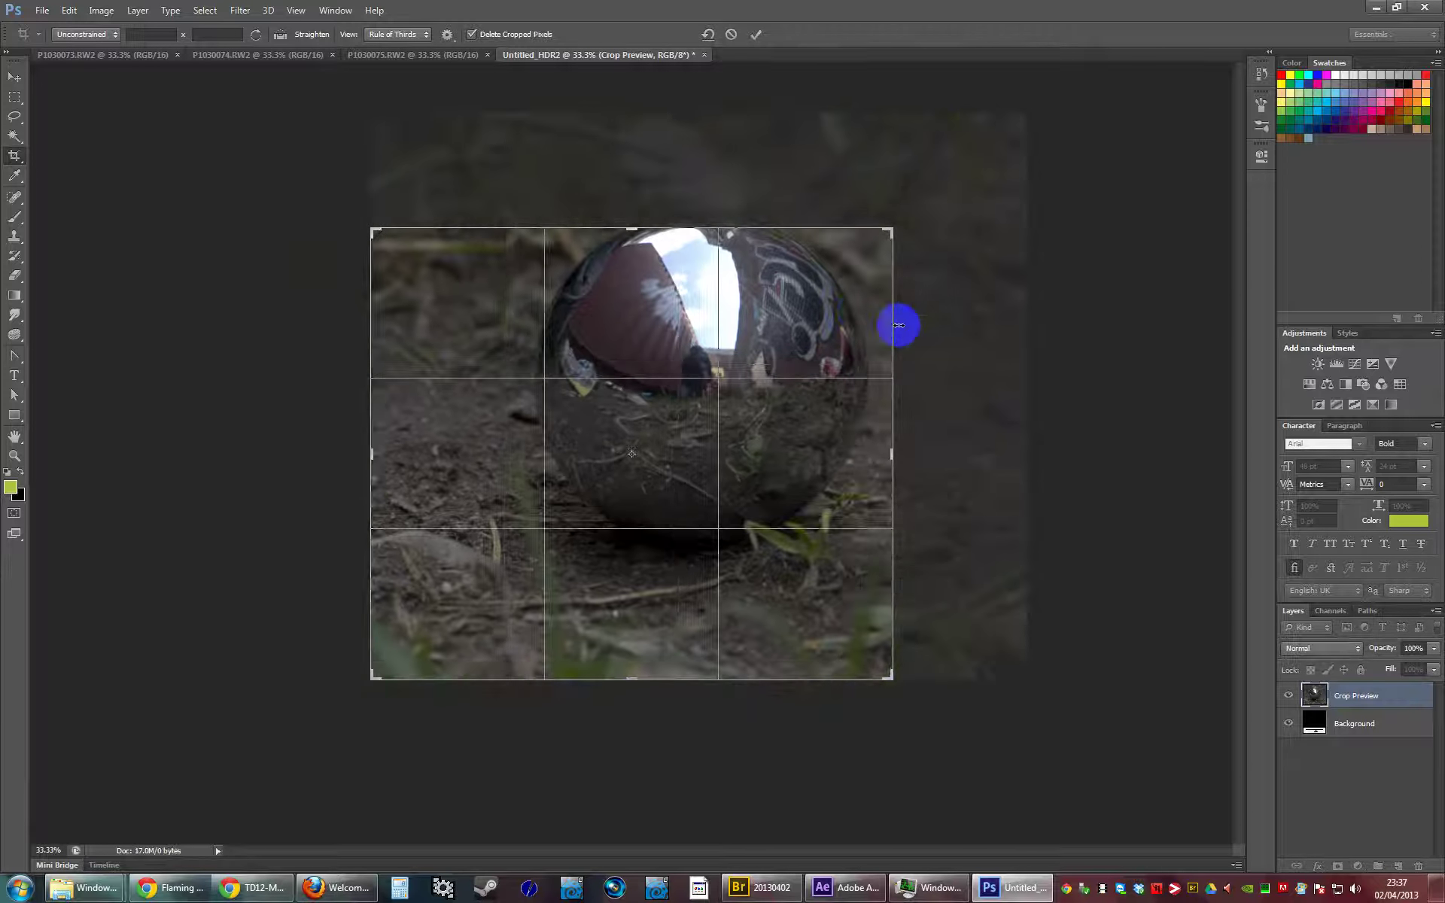
{"action": "left_click_drag", "start_coordinate": [370, 679], "coordinate": [461, 661]}
{"action": "left_click", "coordinate": [75, 36]}
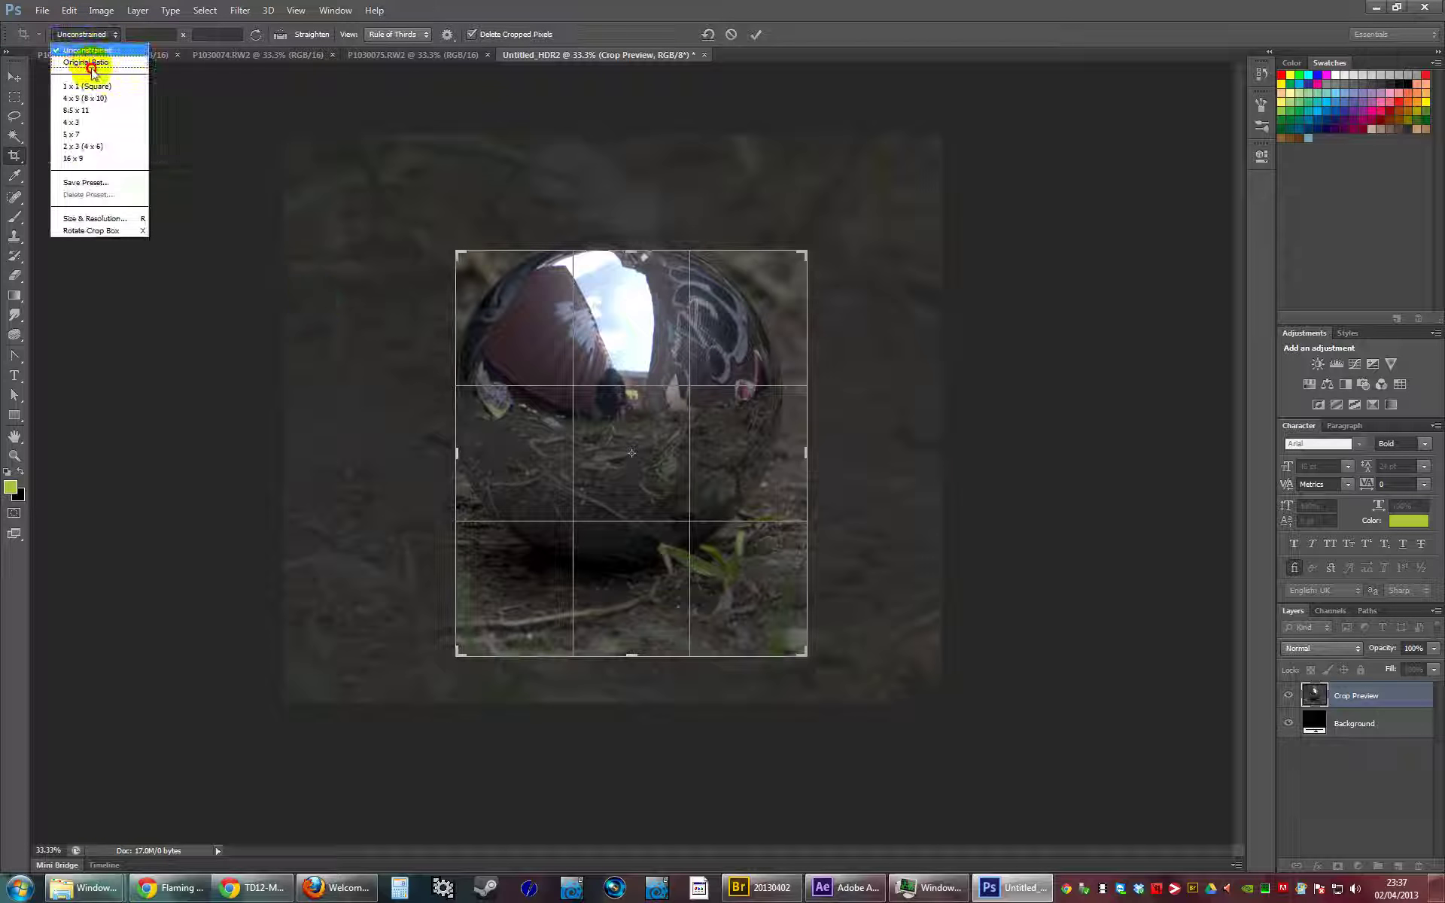
{"action": "left_click", "coordinate": [93, 87]}
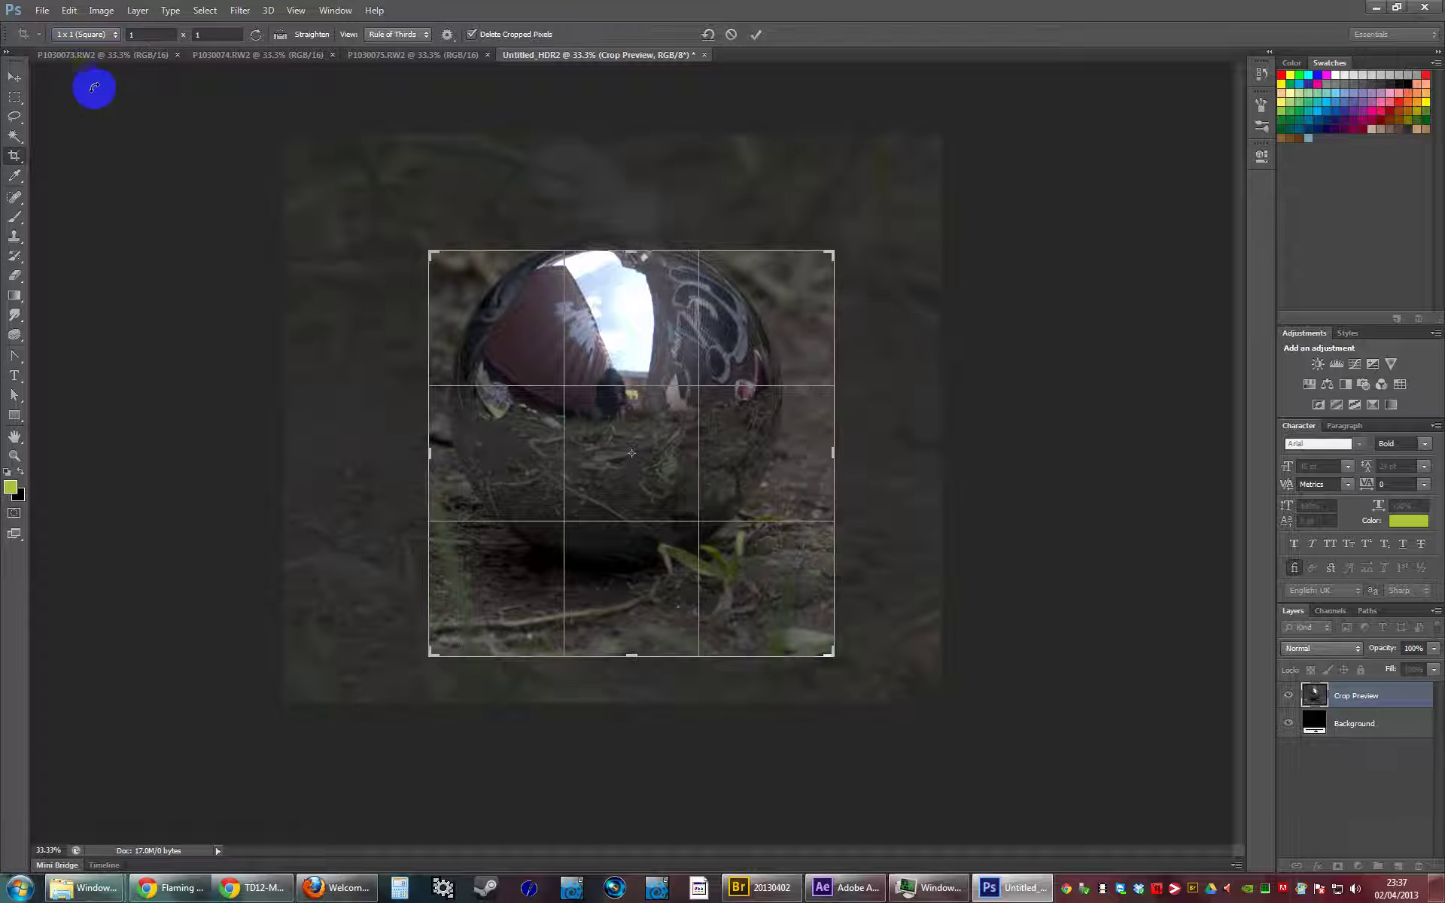
- Fit and centre the square crop on the mirror ball and apply it at 1341 × 1341 px
{"action": "left_click_drag", "start_coordinate": [635, 424], "coordinate": [778, 490]}
{"action": "left_click_drag", "start_coordinate": [828, 255], "coordinate": [800, 283]}
{"action": "left_click_drag", "start_coordinate": [742, 461], "coordinate": [742, 490]}
{"action": "key", "text": "ctrl+plus"}
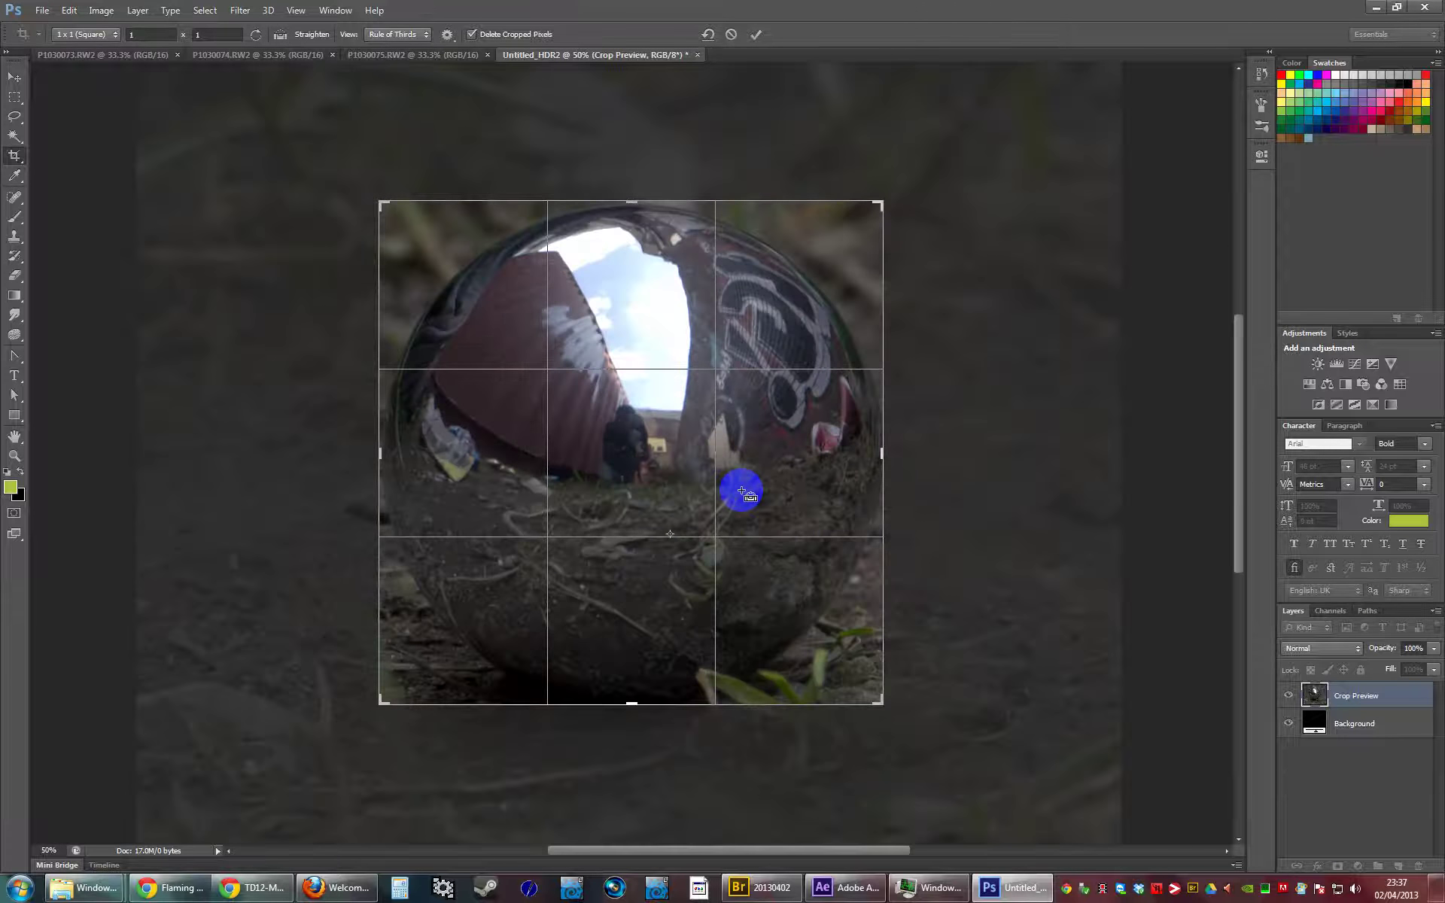
{"action": "key", "text": "ctrl+plus"}
{"action": "left_click_drag", "start_coordinate": [812, 269], "coordinate": [813, 245]}
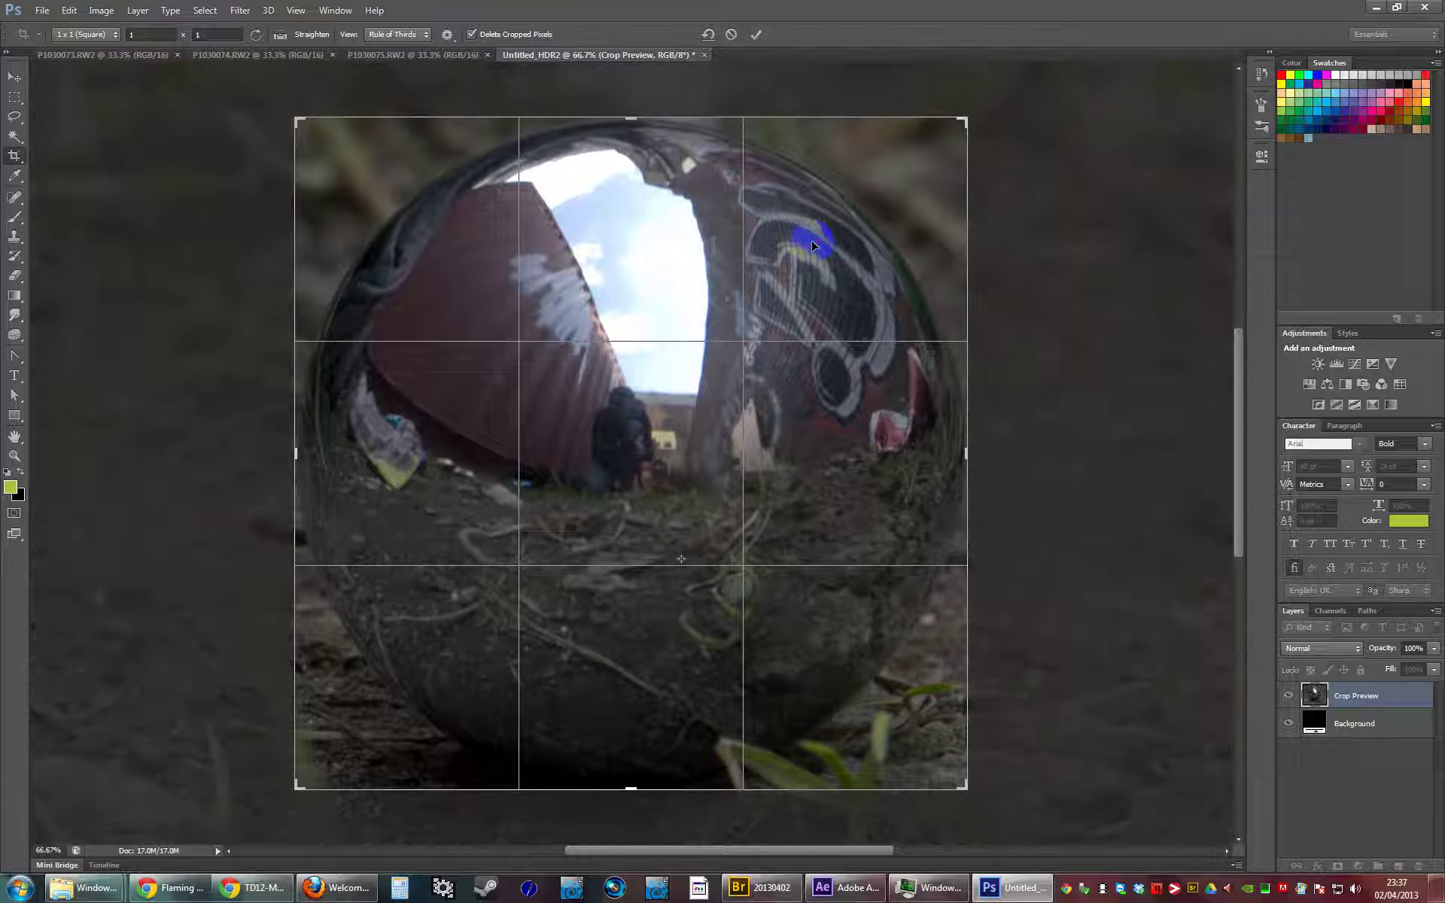
{"action": "left_click", "coordinate": [14, 77]}
{"action": "left_click", "coordinate": [665, 334]}
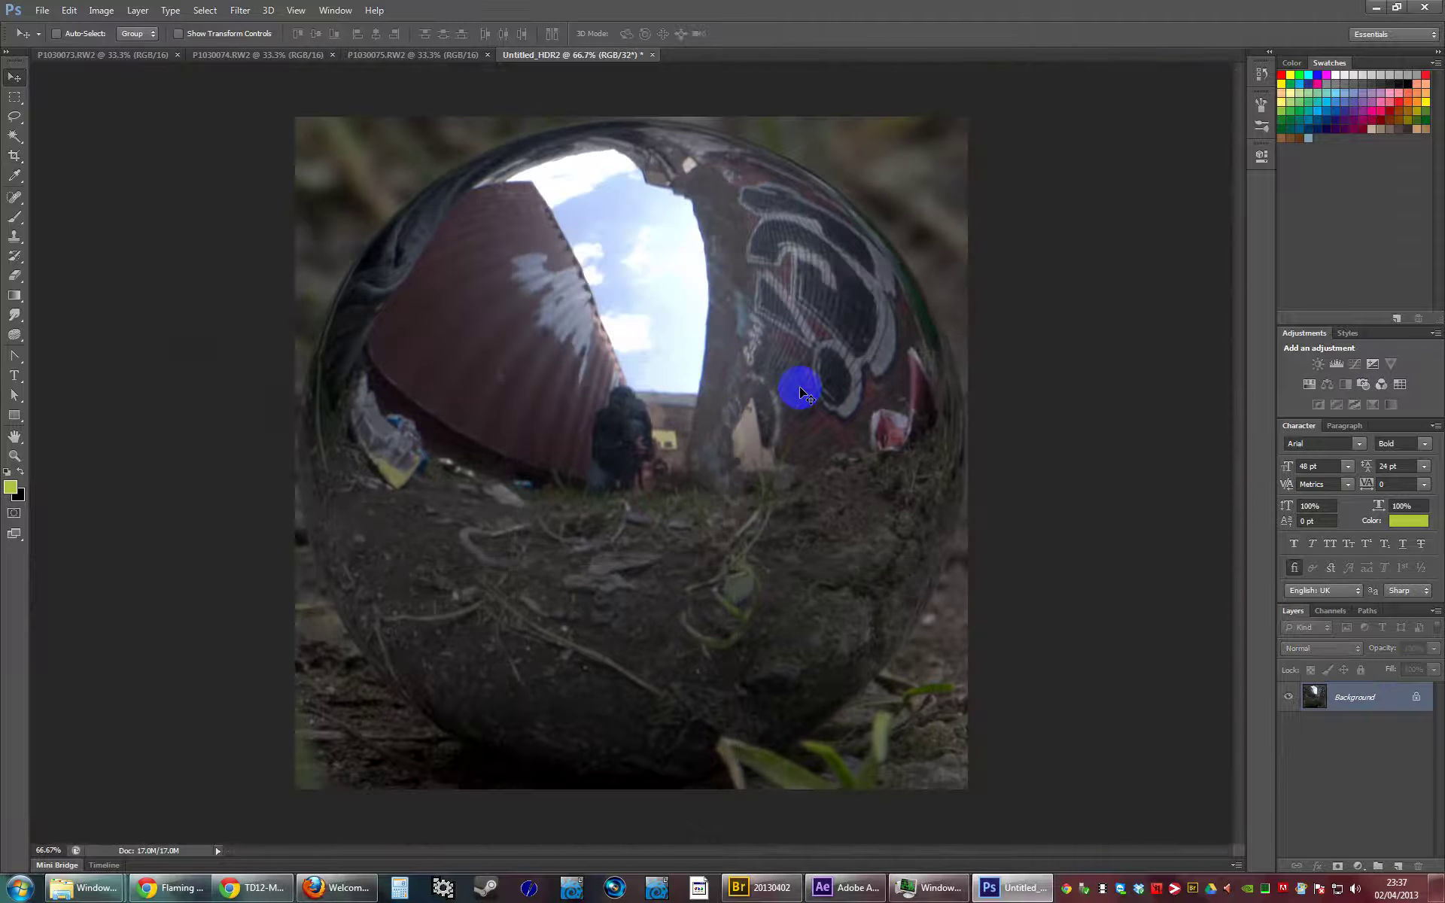
{"action": "mouse_move", "coordinate": [799, 389]}
{"action": "left_mouse_down"}
{"action": "mouse_move", "coordinate": [729, 145]}
{"action": "mouse_move", "coordinate": [681, 138]}
{"action": "left_mouse_up"}
- Resample the image to 2048 × 2048 px with Constrain Proportions unchecked
{"action": "left_click", "coordinate": [103, 9]}
{"action": "left_click", "coordinate": [147, 119]}
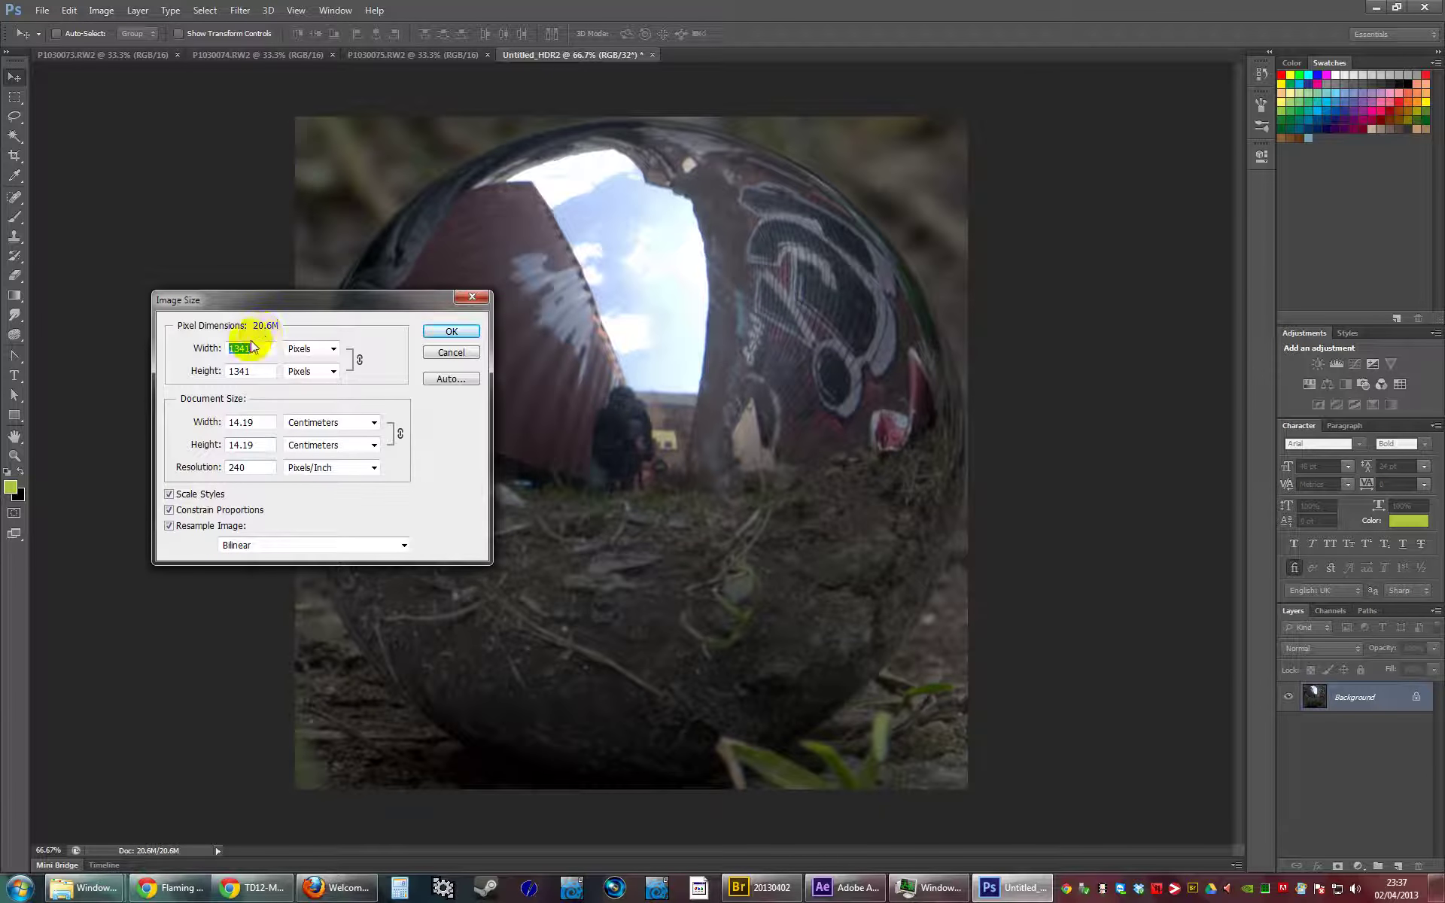
{"action": "type", "text": "2048"}
{"action": "left_click", "coordinate": [231, 514]}
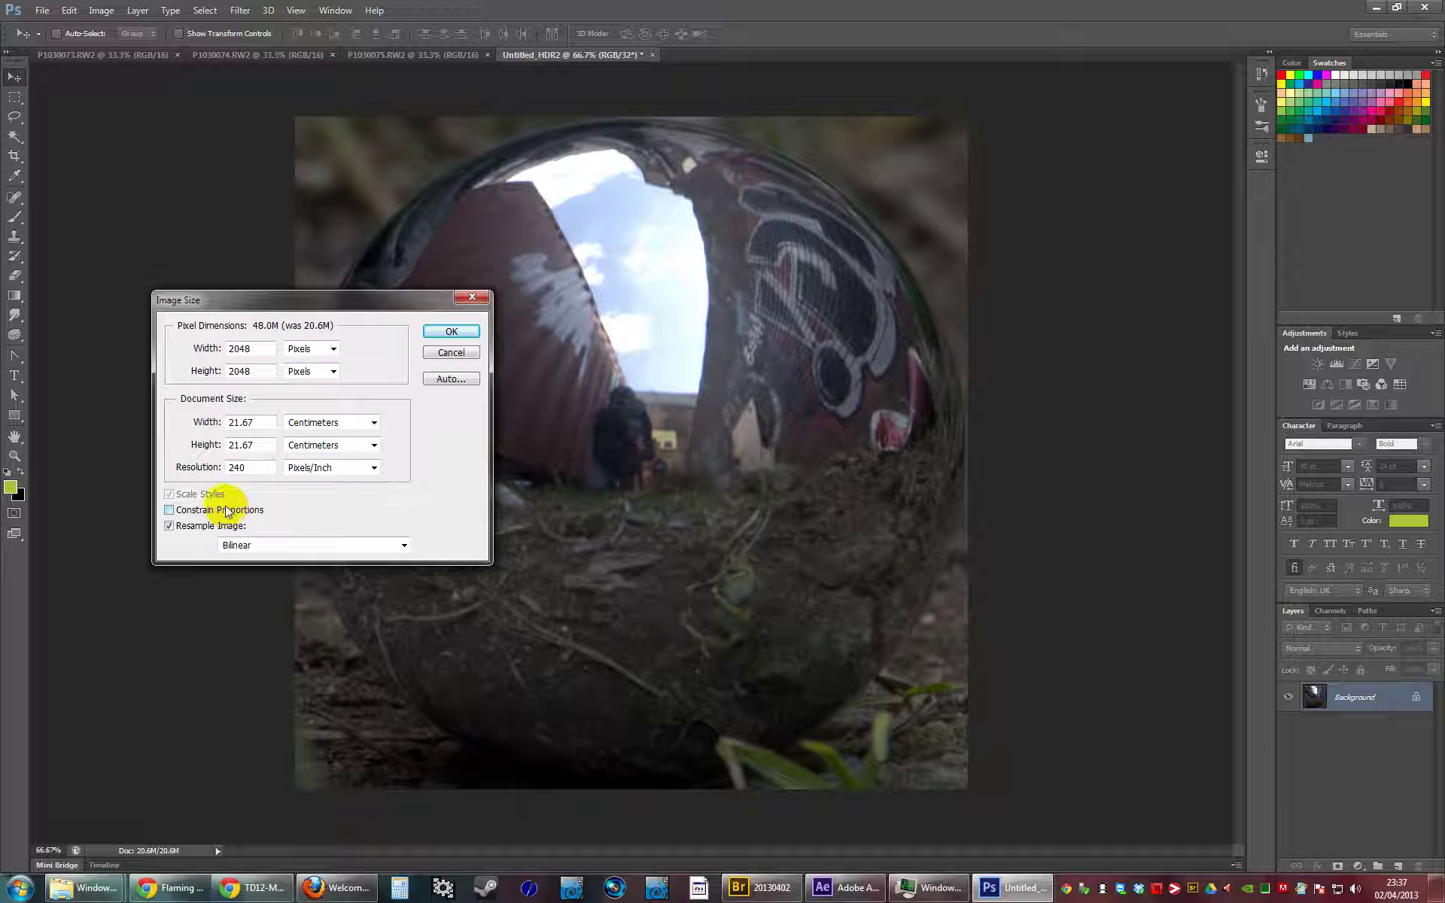
{"action": "left_click_drag", "start_coordinate": [347, 300], "coordinate": [269, 316]}
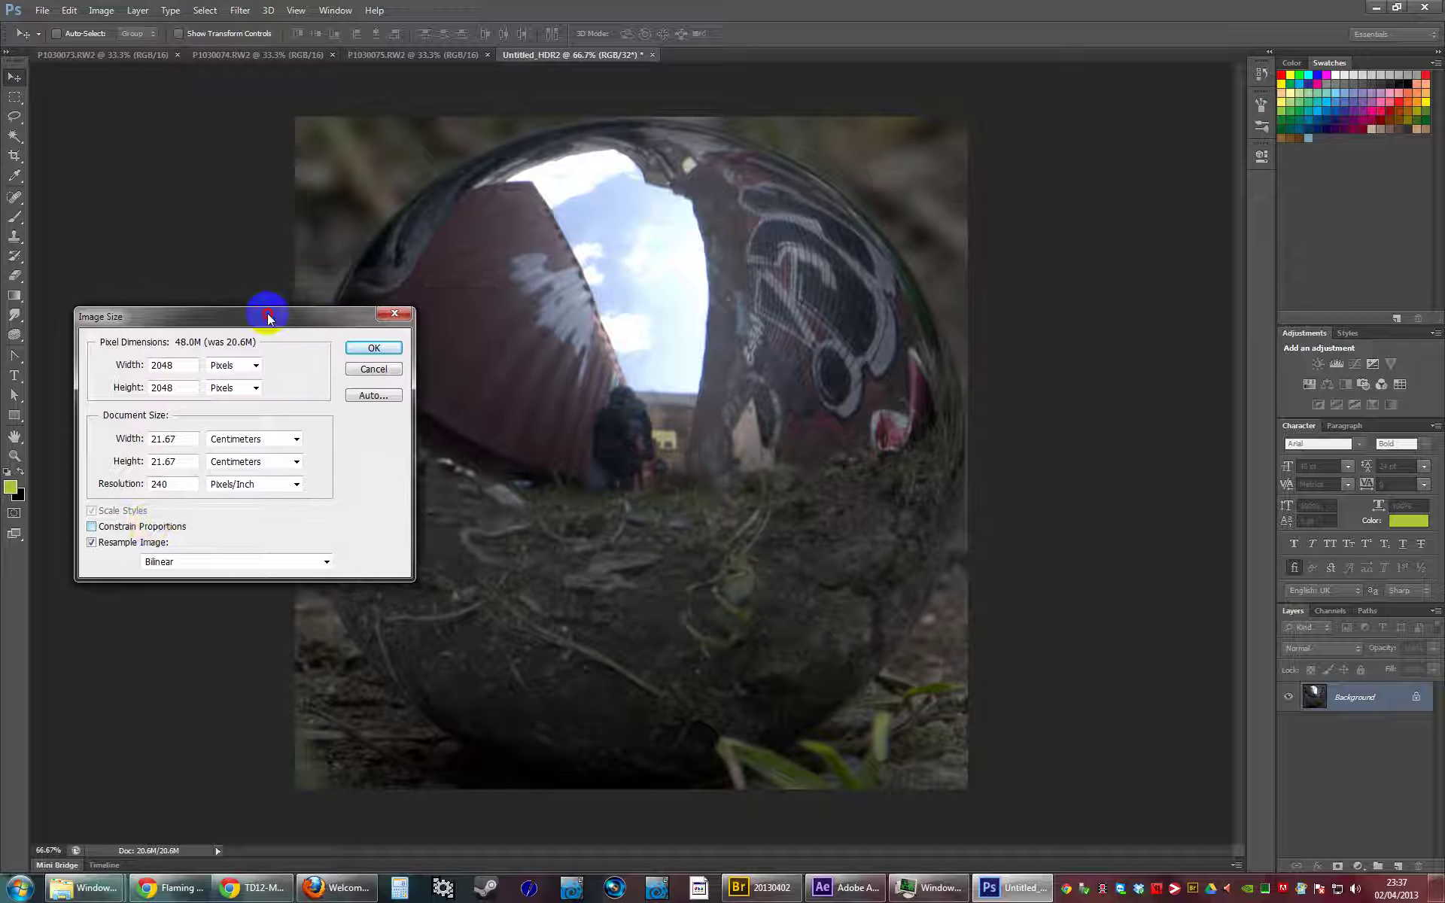
{"action": "left_click", "coordinate": [358, 351]}
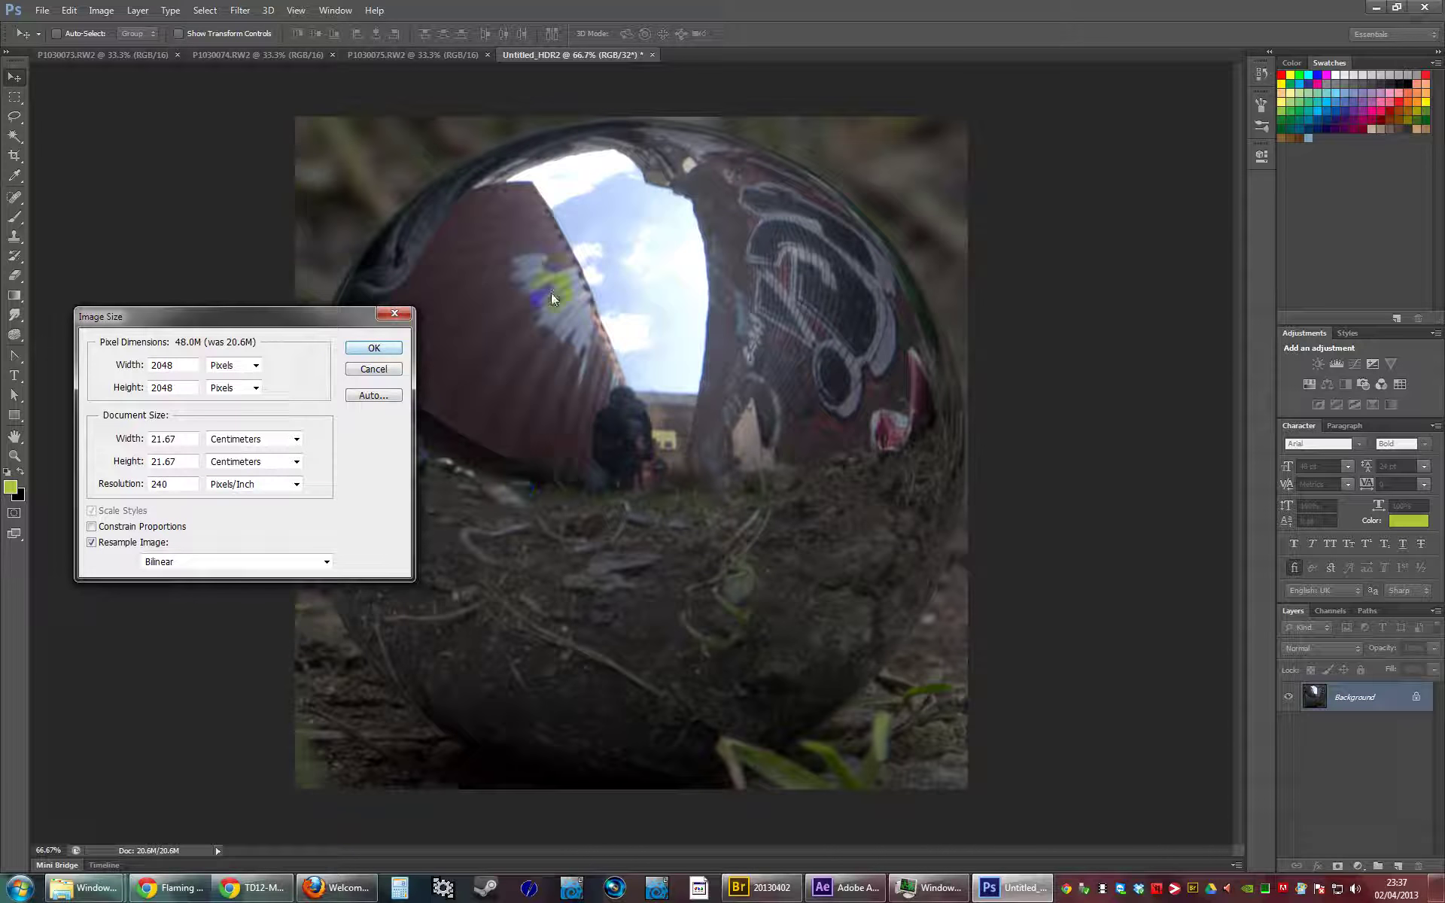
{"action": "left_click", "coordinate": [374, 397]}
{"action": "left_click", "coordinate": [354, 347]}
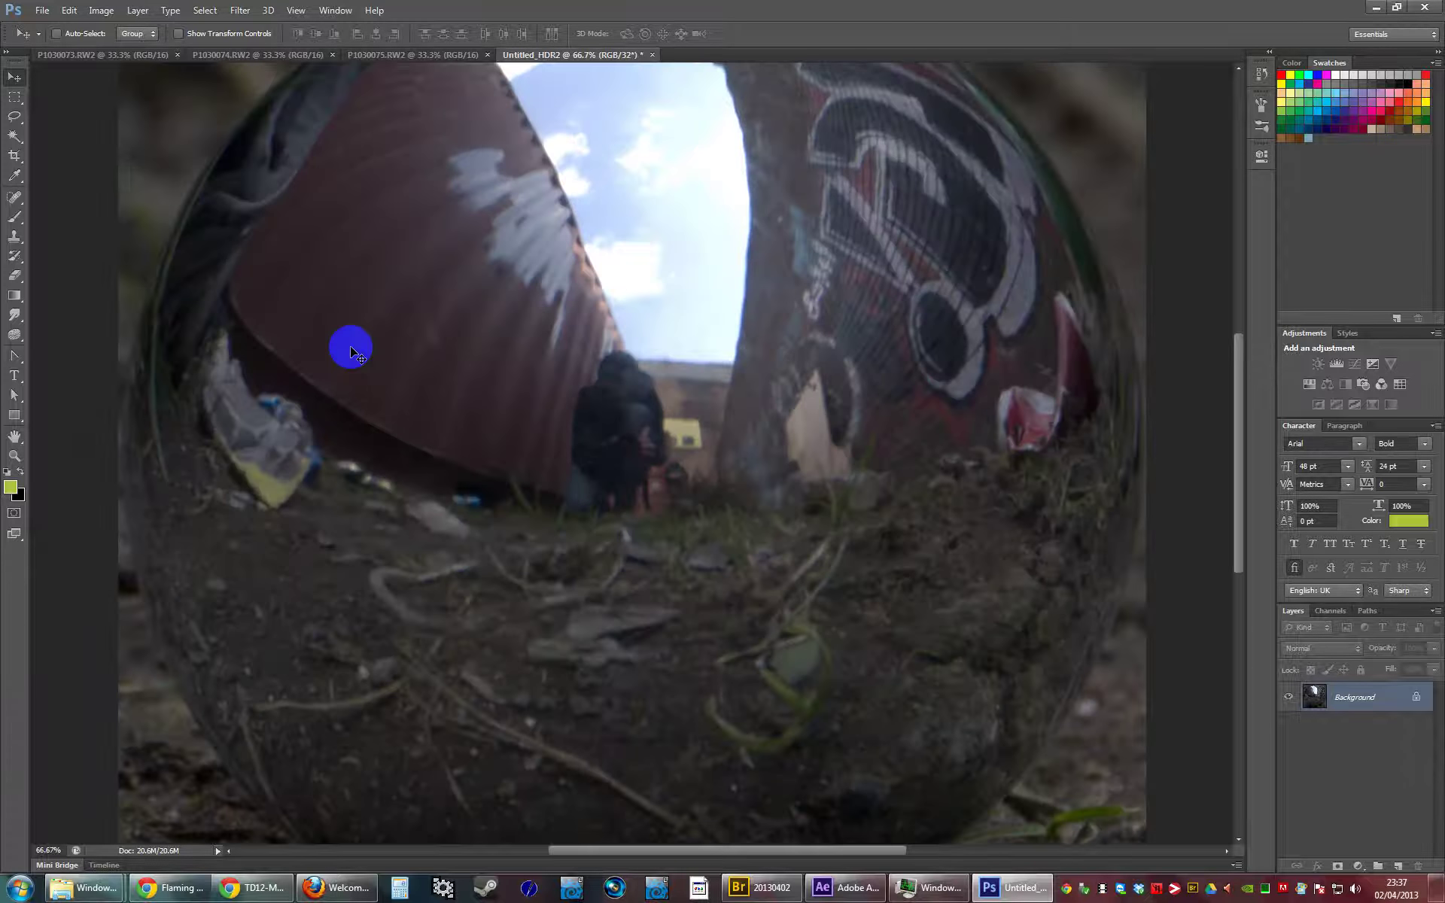
{"action": "left_click", "coordinate": [169, 888]}
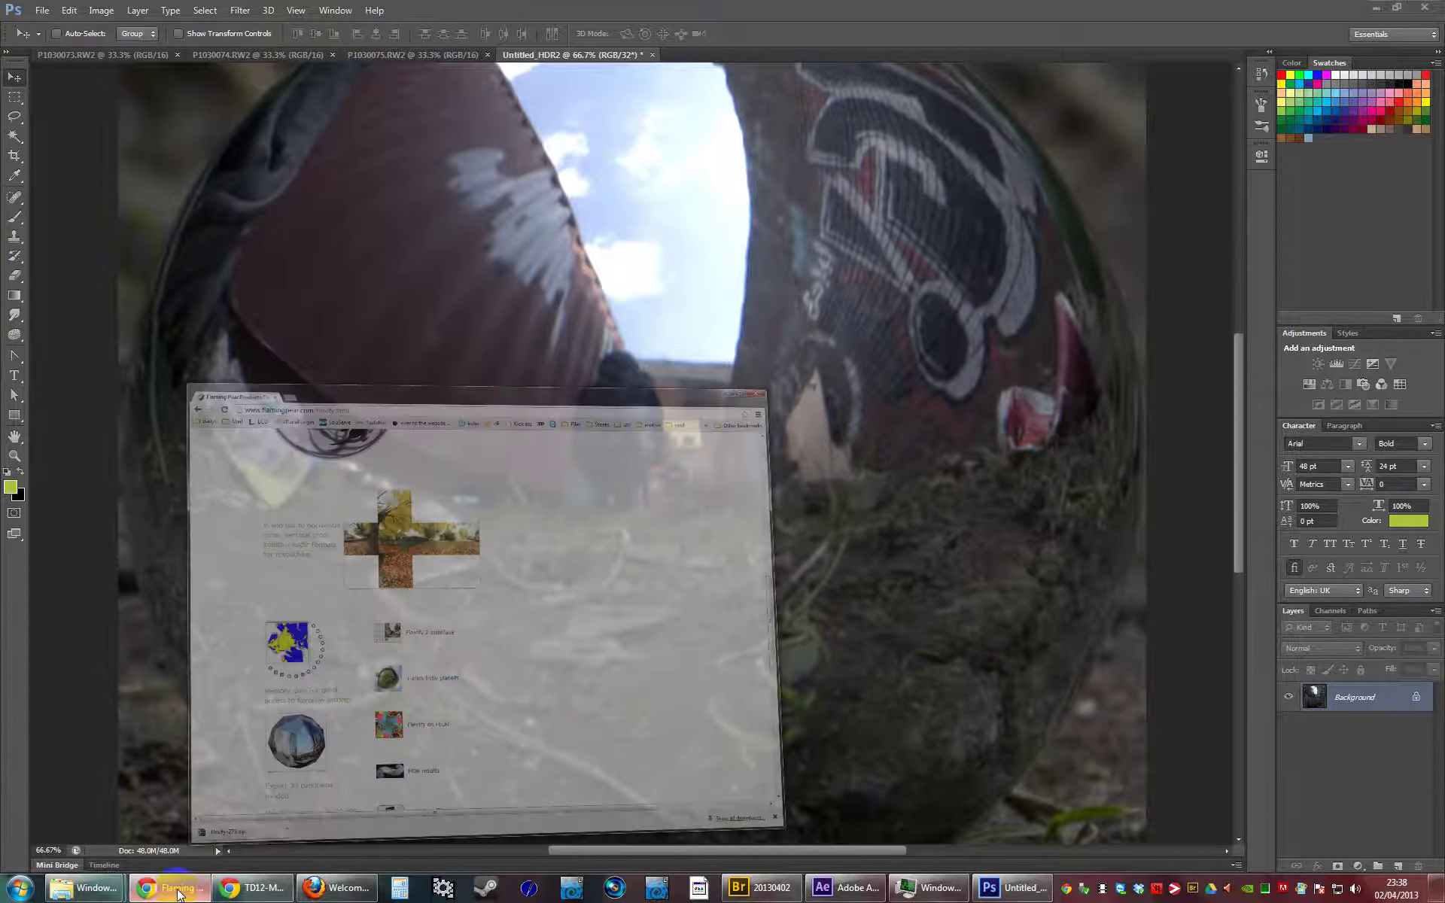
{"action": "scroll", "coordinate": [789, 653], "scroll_direction": "up", "scroll_amount": 15}
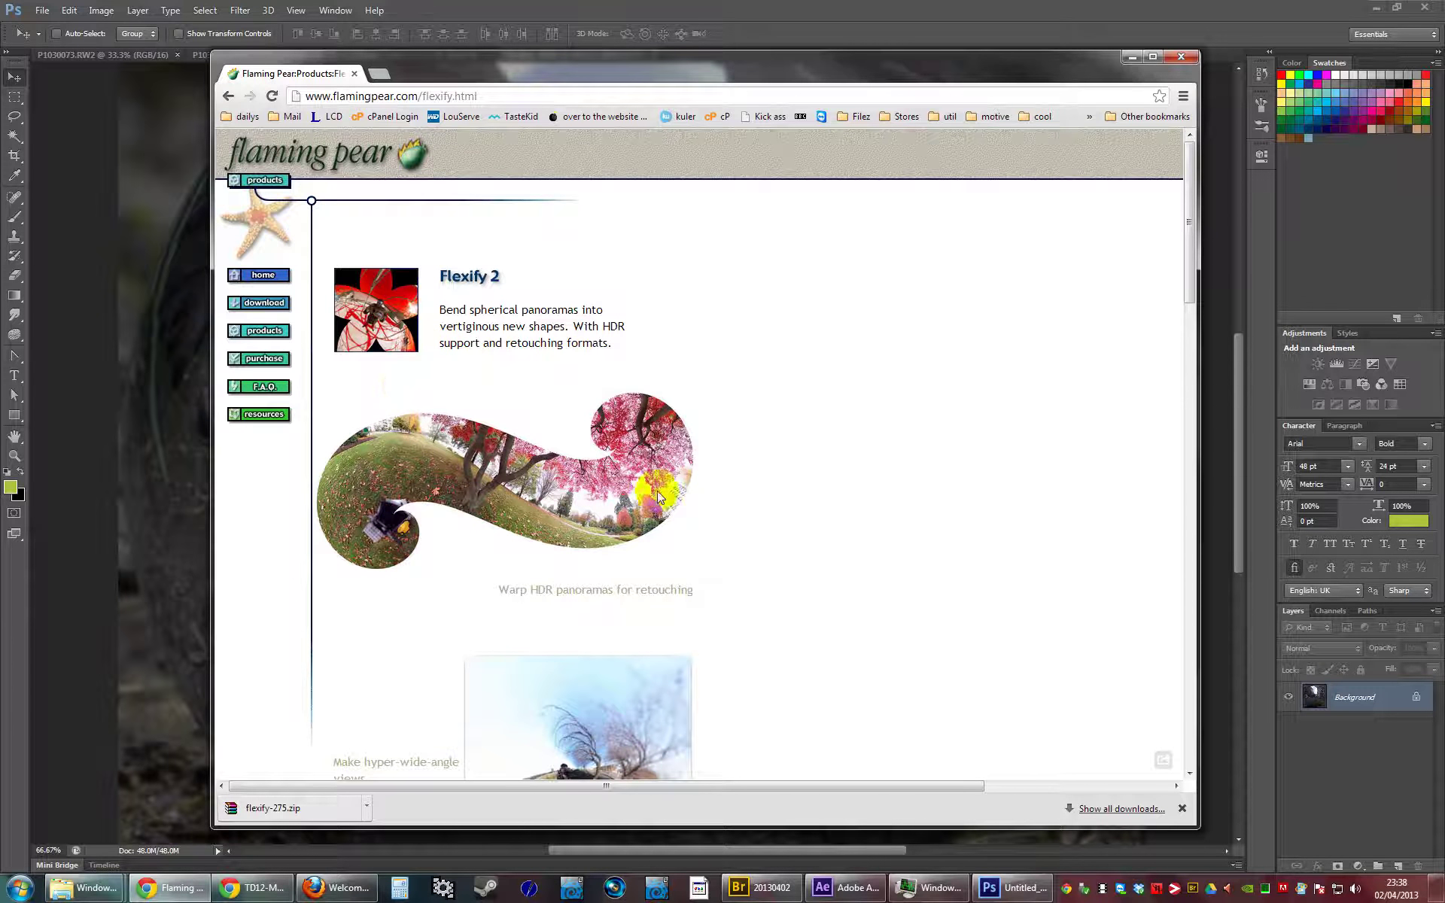
{"action": "scroll", "coordinate": [700, 462], "scroll_direction": "down", "scroll_amount": 10}
{"action": "scroll", "coordinate": [703, 459], "scroll_direction": "up", "scroll_amount": 10}
{"action": "scroll", "coordinate": [703, 459], "scroll_direction": "down", "scroll_amount": 9}
{"action": "scroll", "coordinate": [686, 477], "scroll_direction": "down", "scroll_amount": 5}
{"action": "scroll", "coordinate": [709, 436], "scroll_direction": "up", "scroll_amount": 12}
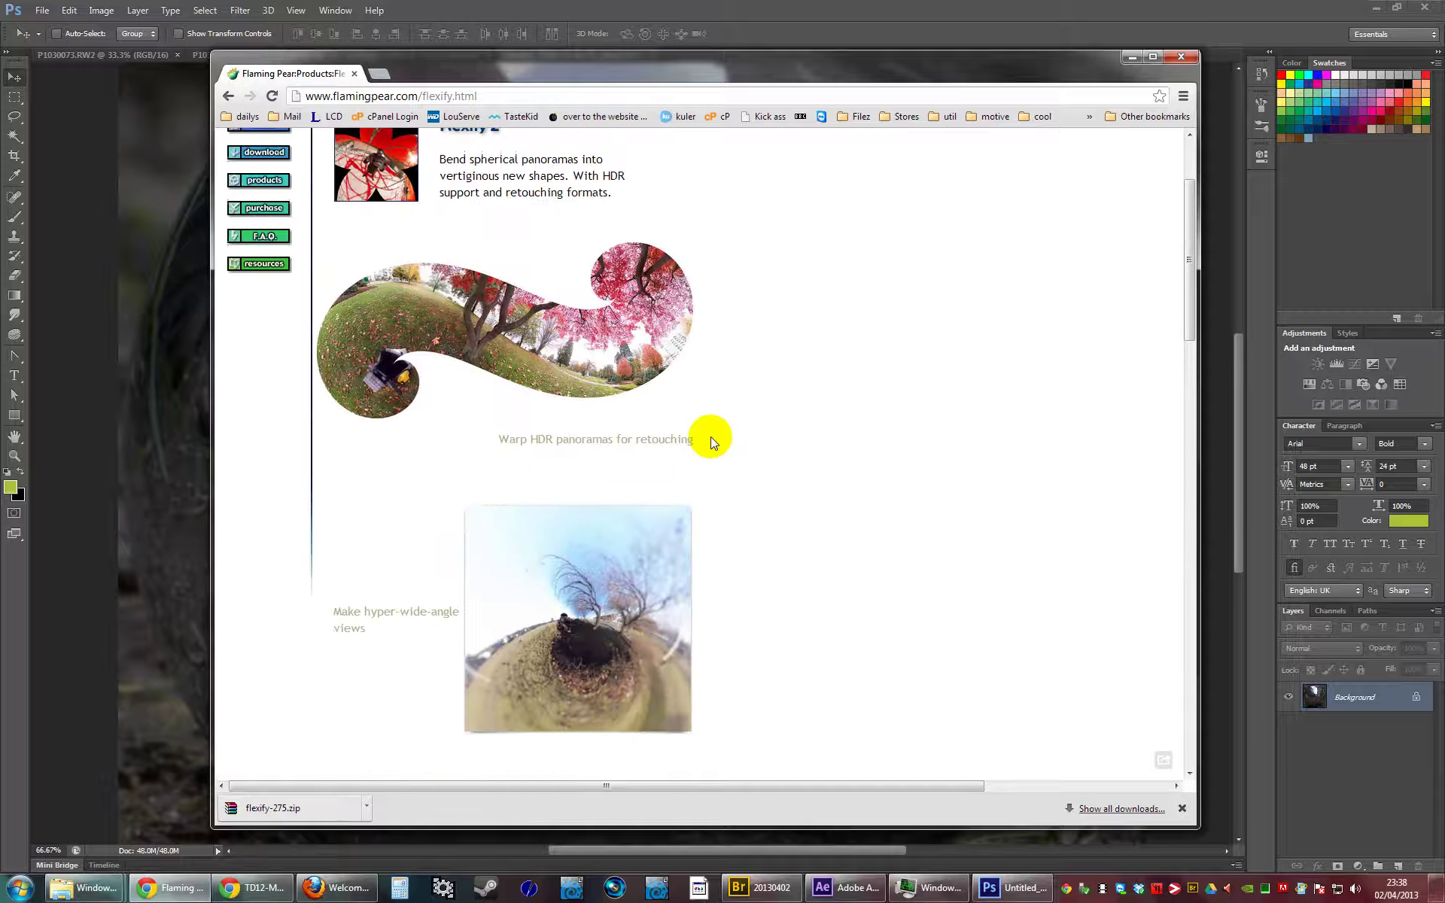
{"action": "scroll", "coordinate": [710, 437], "scroll_direction": "down", "scroll_amount": 7}
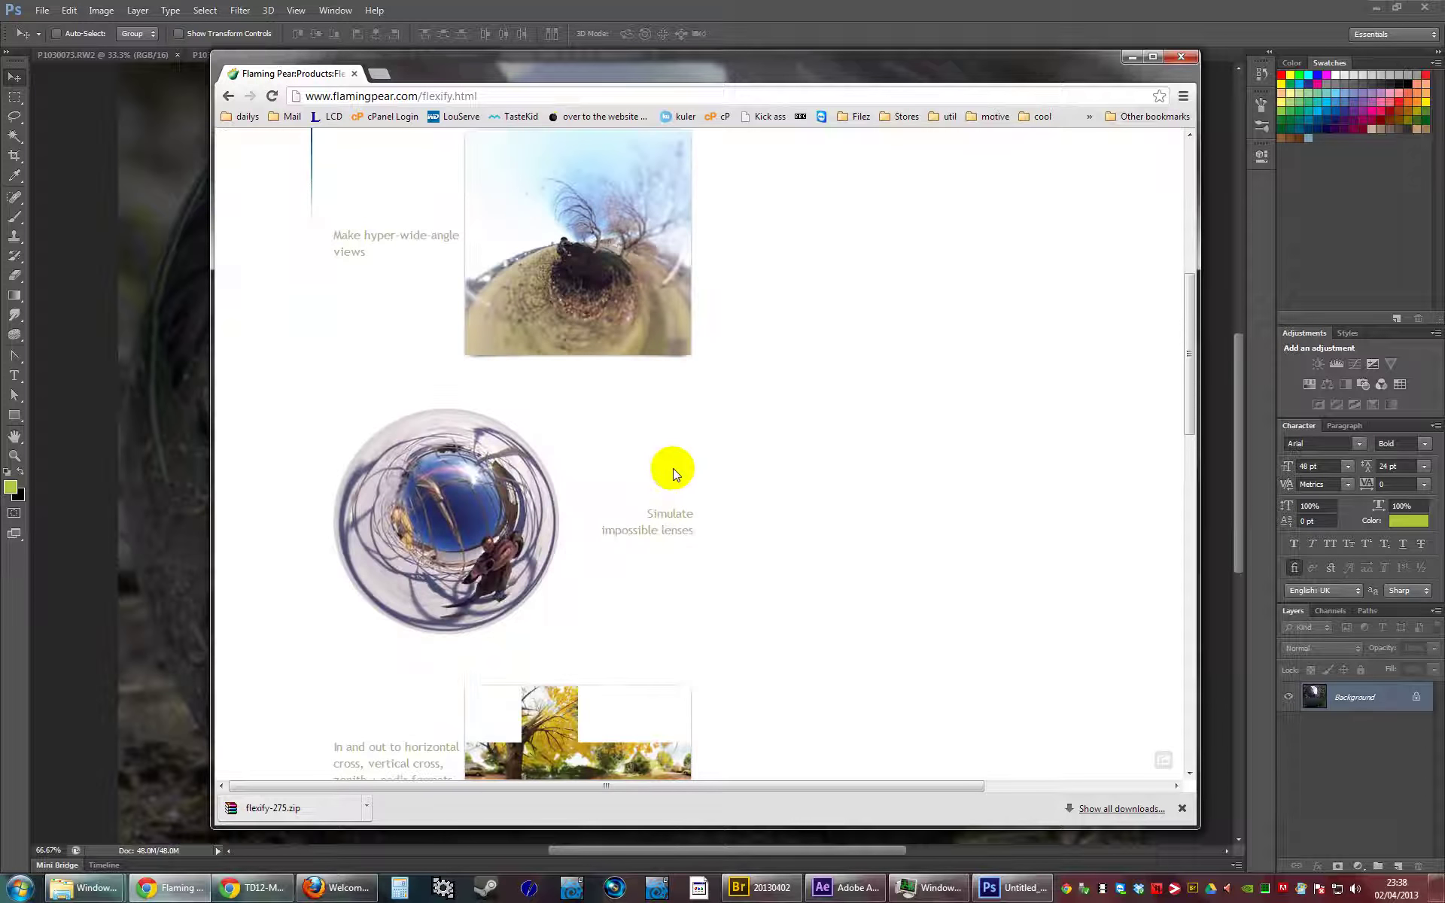
- Run Flexify 2 with mirror-ball input, equirectangular output, Latitude −16 and Sharpen 9
{"action": "left_click", "coordinate": [79, 237]}
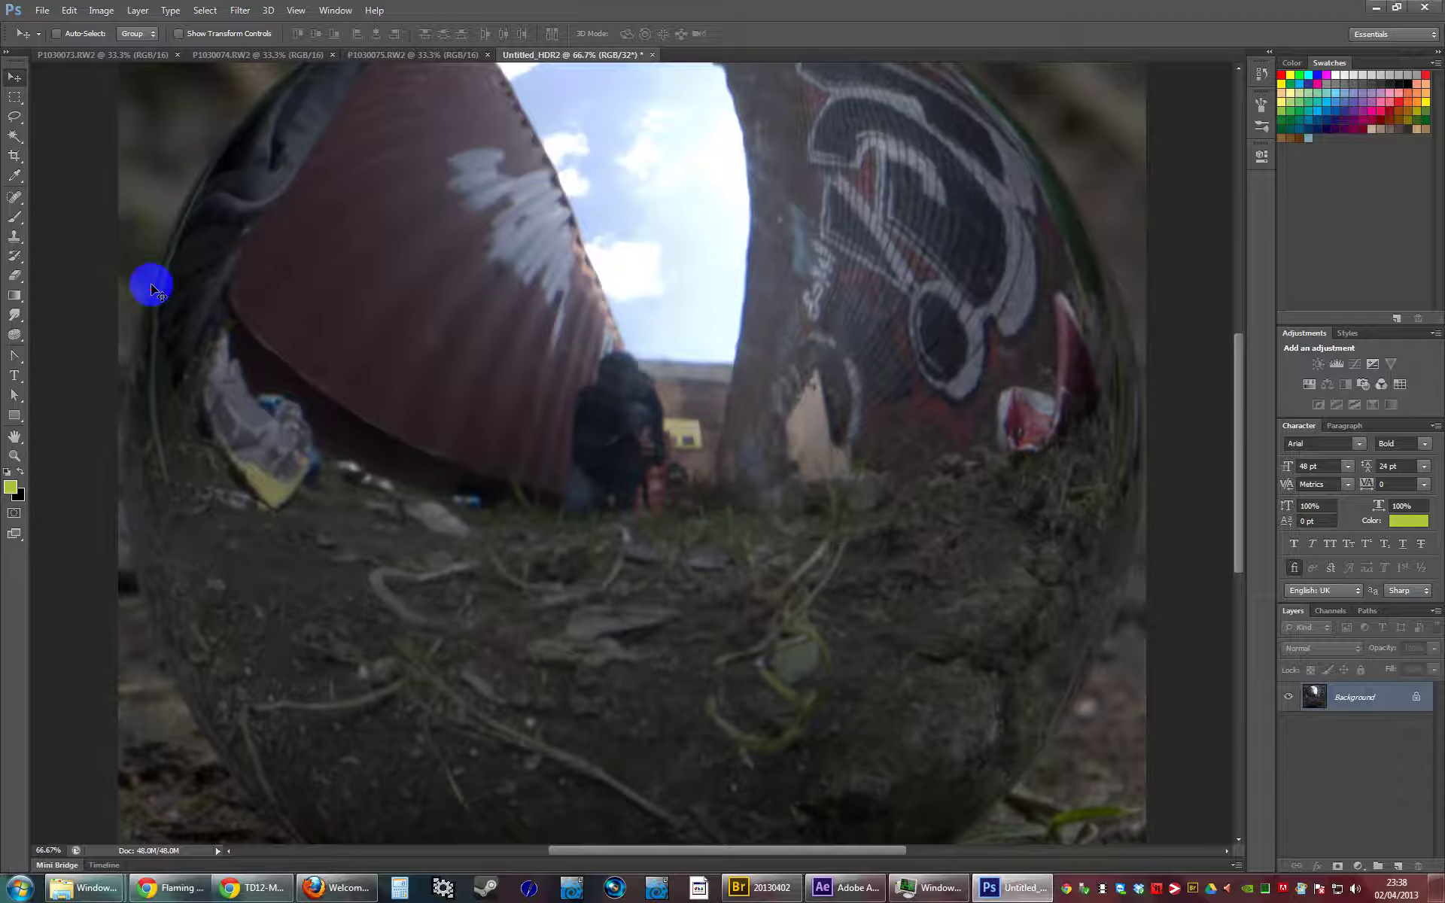
{"action": "left_click", "coordinate": [242, 6]}
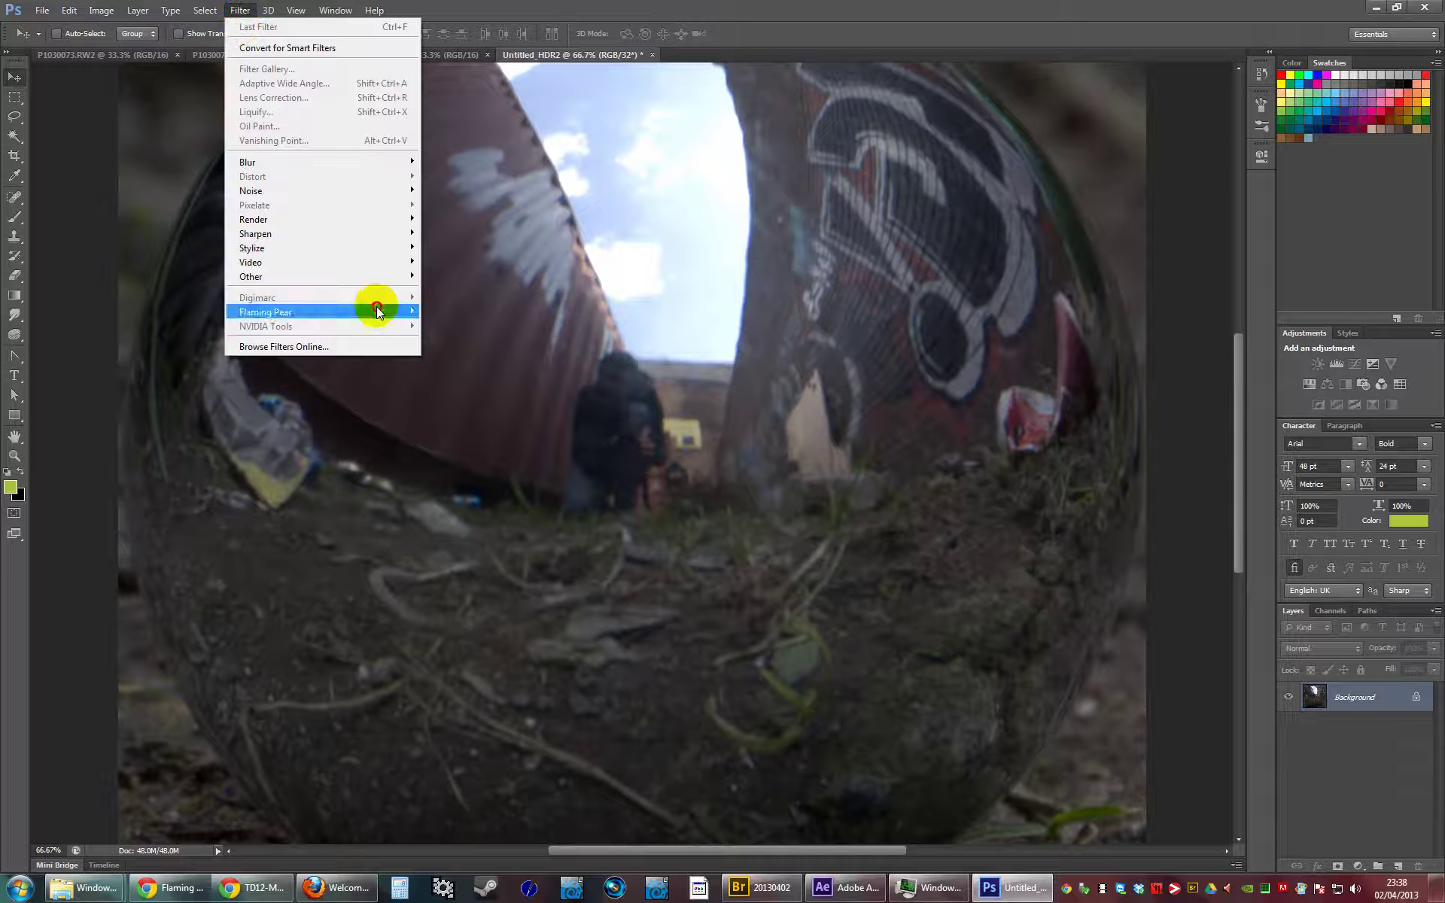
{"action": "mouse_move", "coordinate": [374, 310]}
{"action": "left_click", "coordinate": [154, 310]}
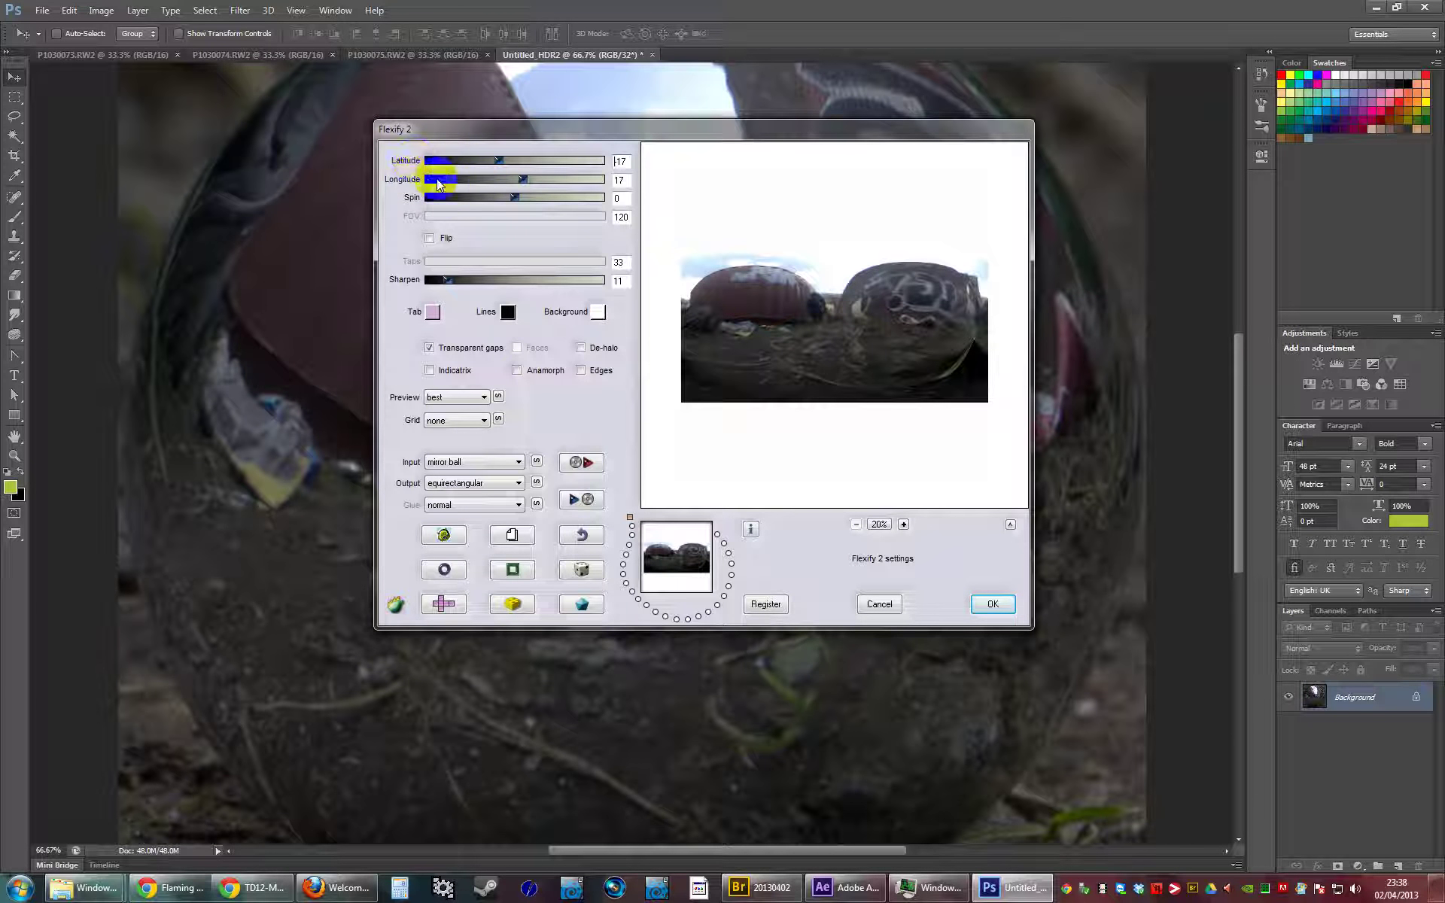
{"action": "left_click_drag", "start_coordinate": [497, 160], "coordinate": [498, 161]}
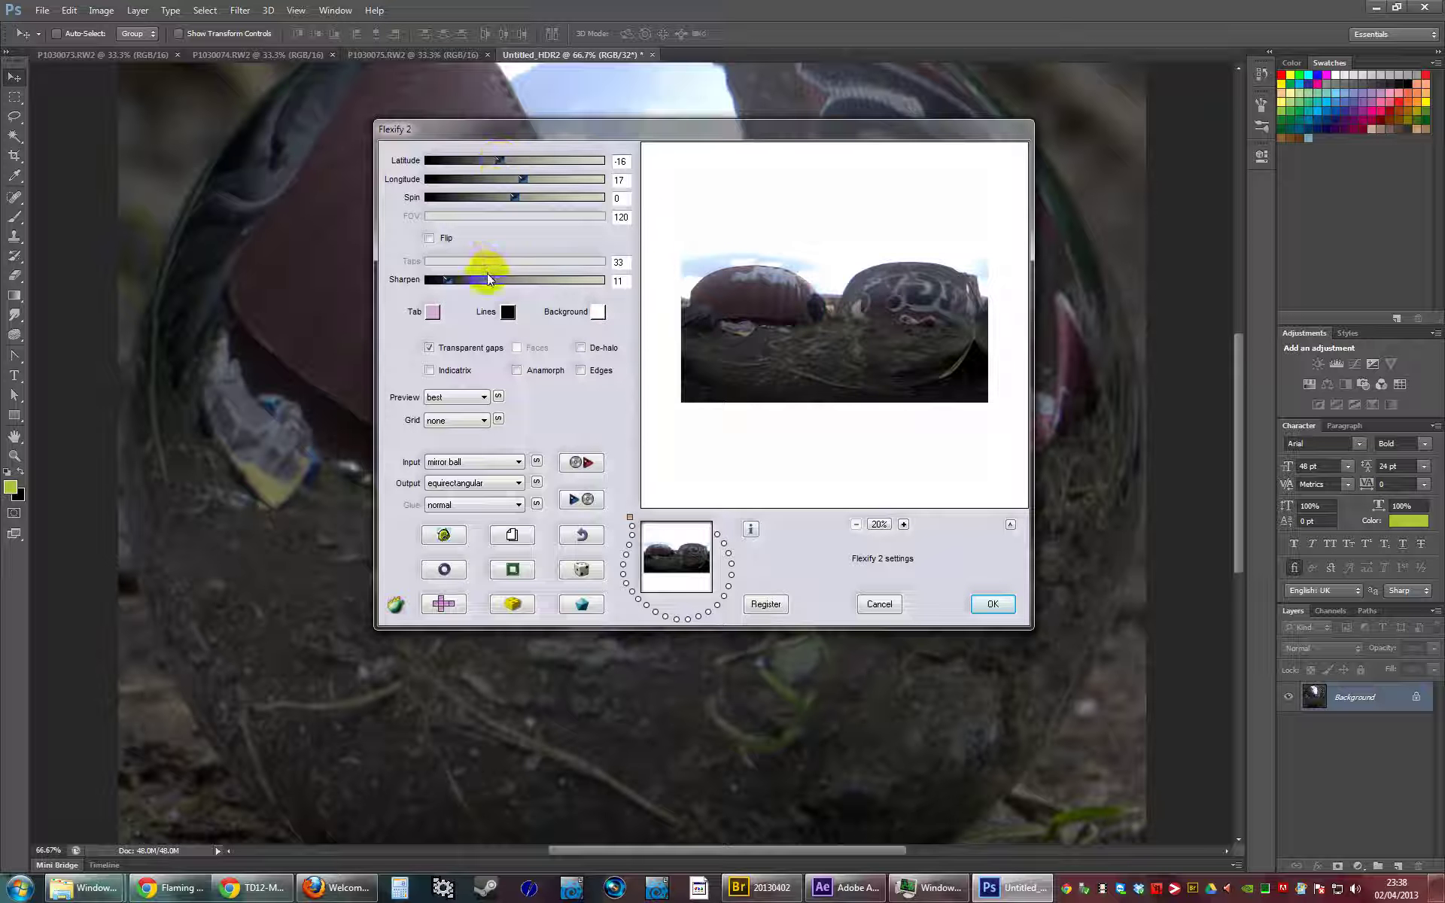
{"action": "left_click", "coordinate": [447, 281]}
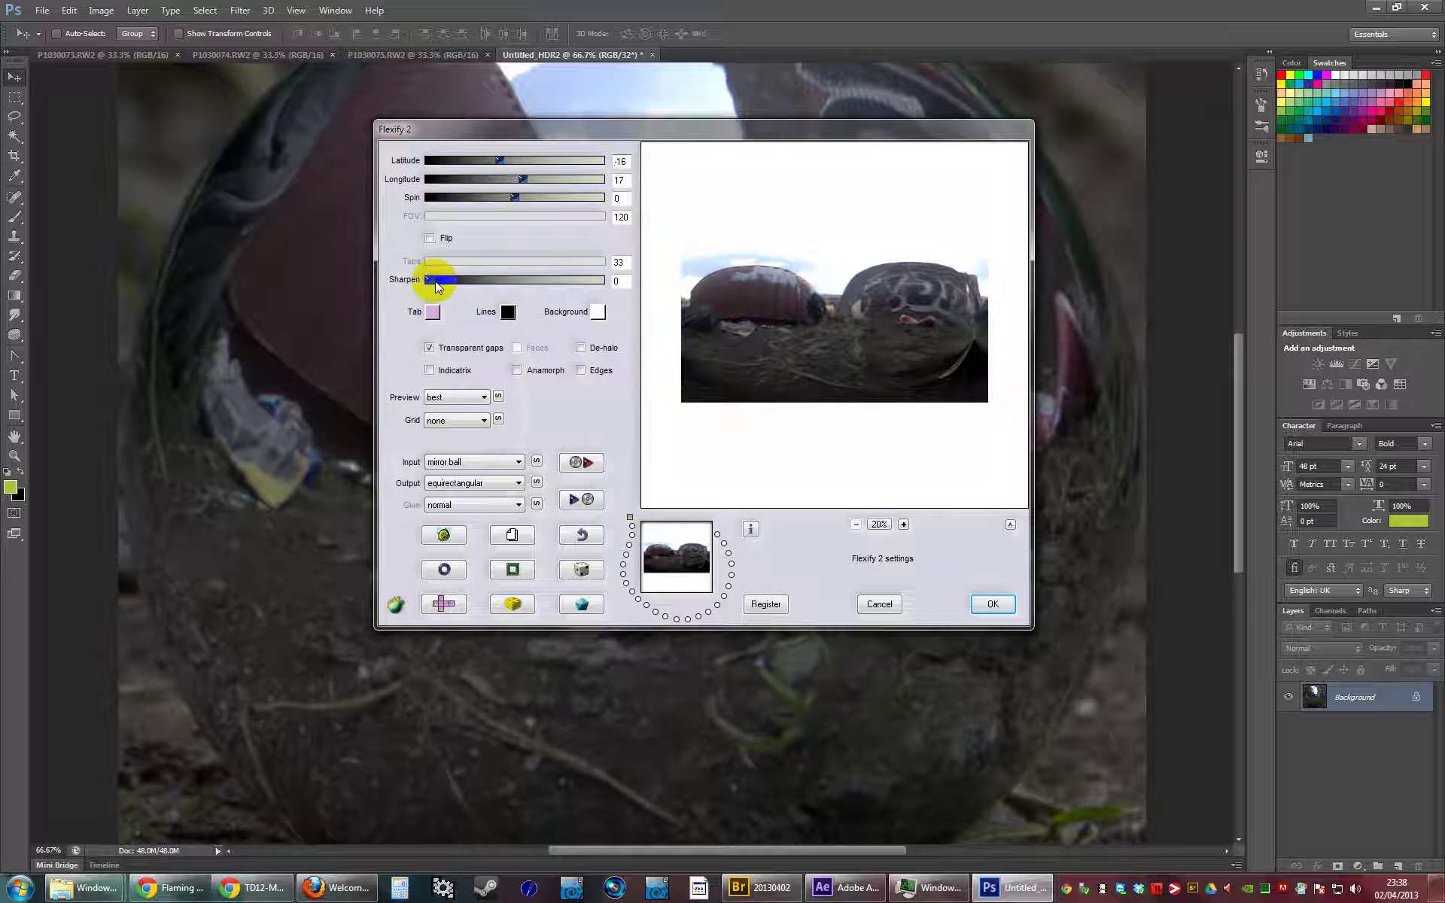
{"action": "left_click_drag", "start_coordinate": [447, 283], "coordinate": [444, 280]}
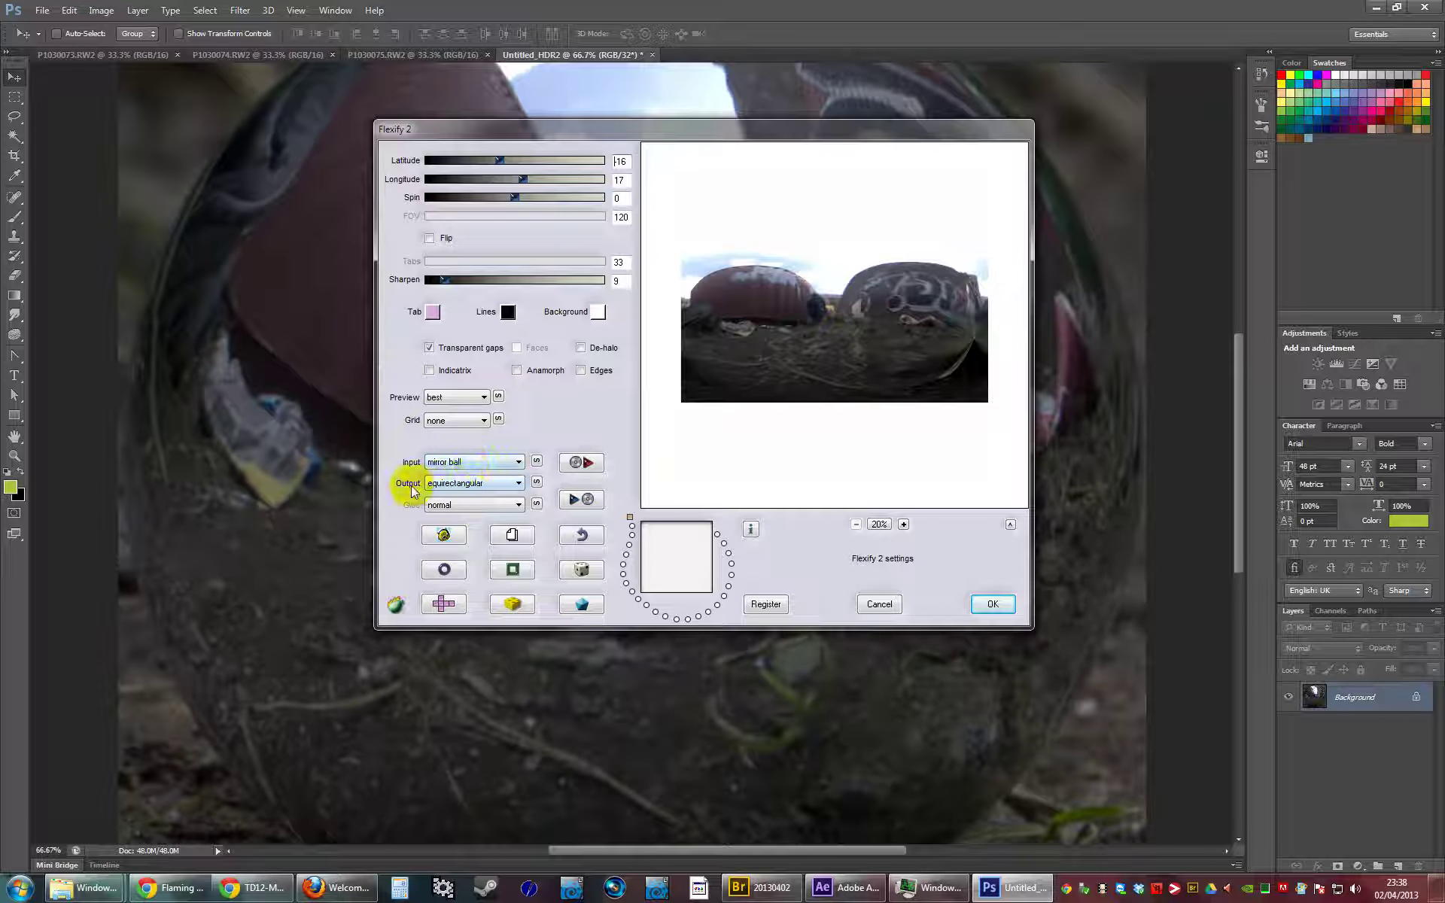
{"action": "left_click", "coordinate": [446, 490]}
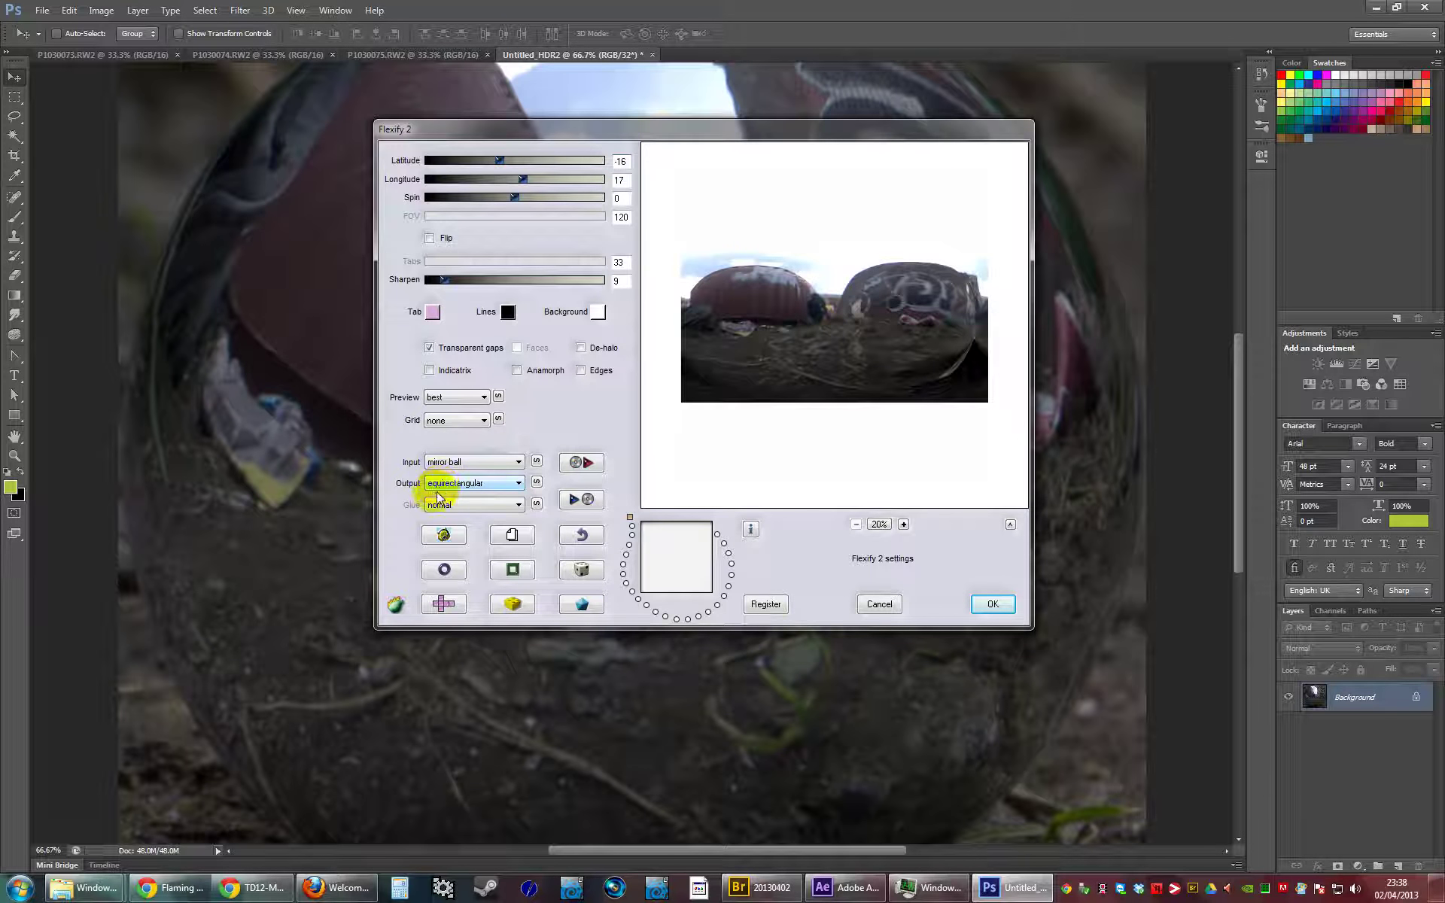
{"action": "left_click", "coordinate": [455, 486]}
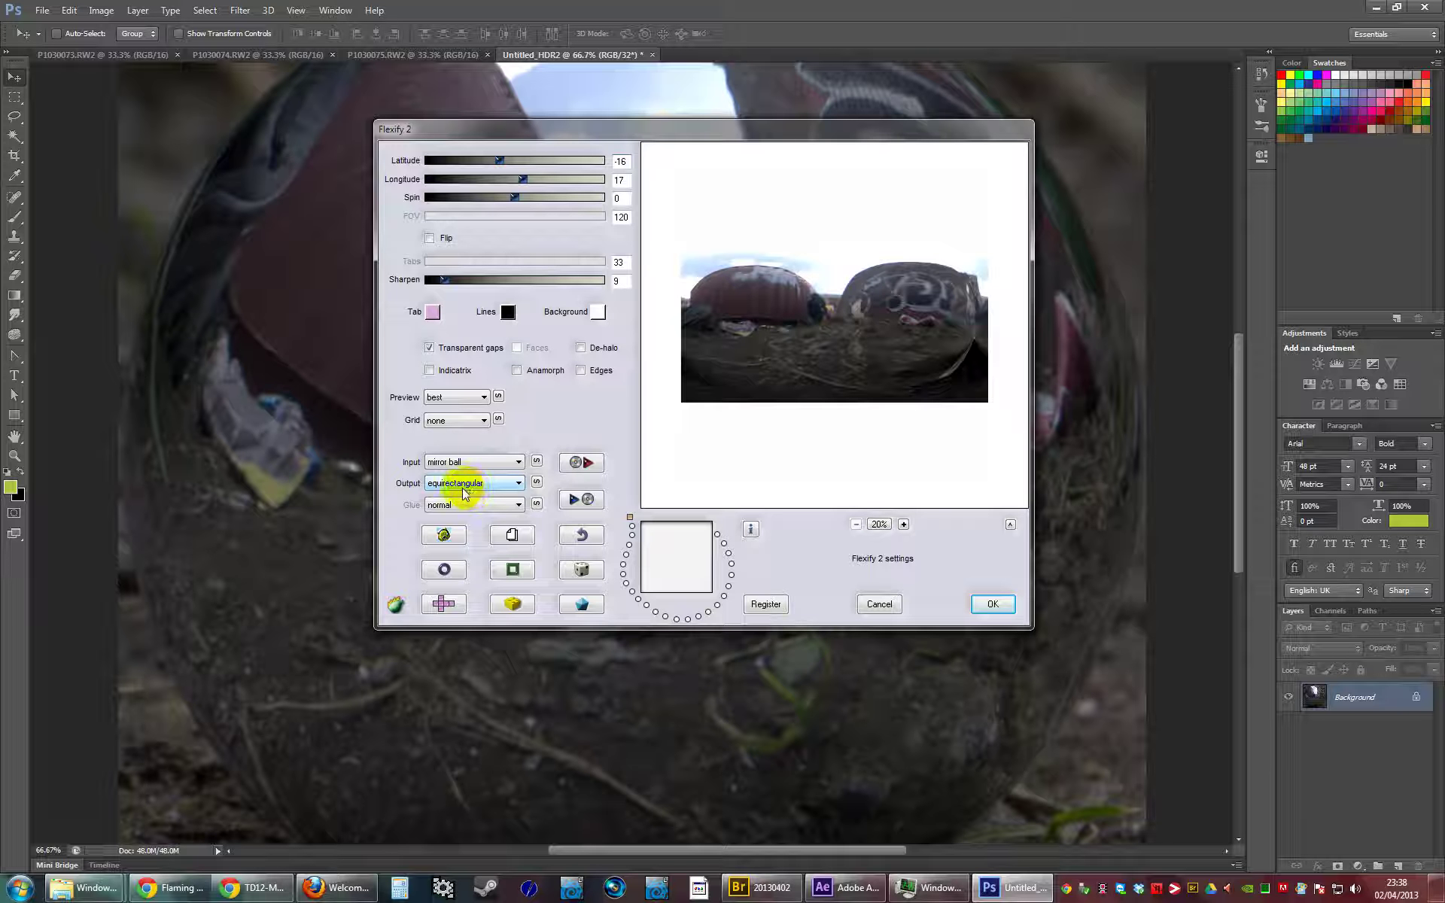
{"action": "left_click", "coordinate": [982, 606]}
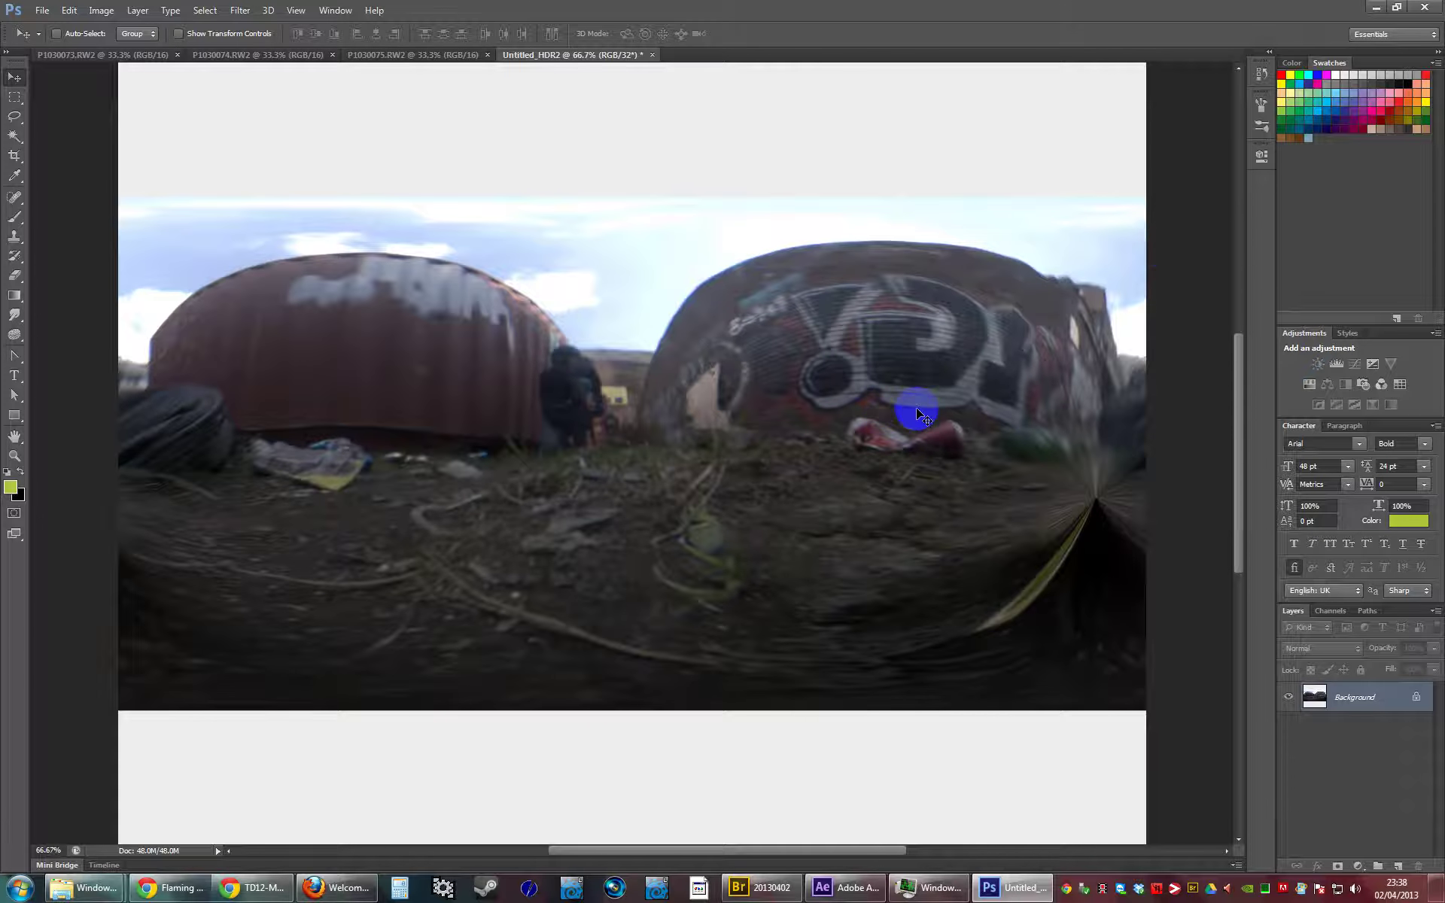
{"action": "key", "text": "ctrl+minus"}
{"action": "key", "text": "ctrl+minus"}
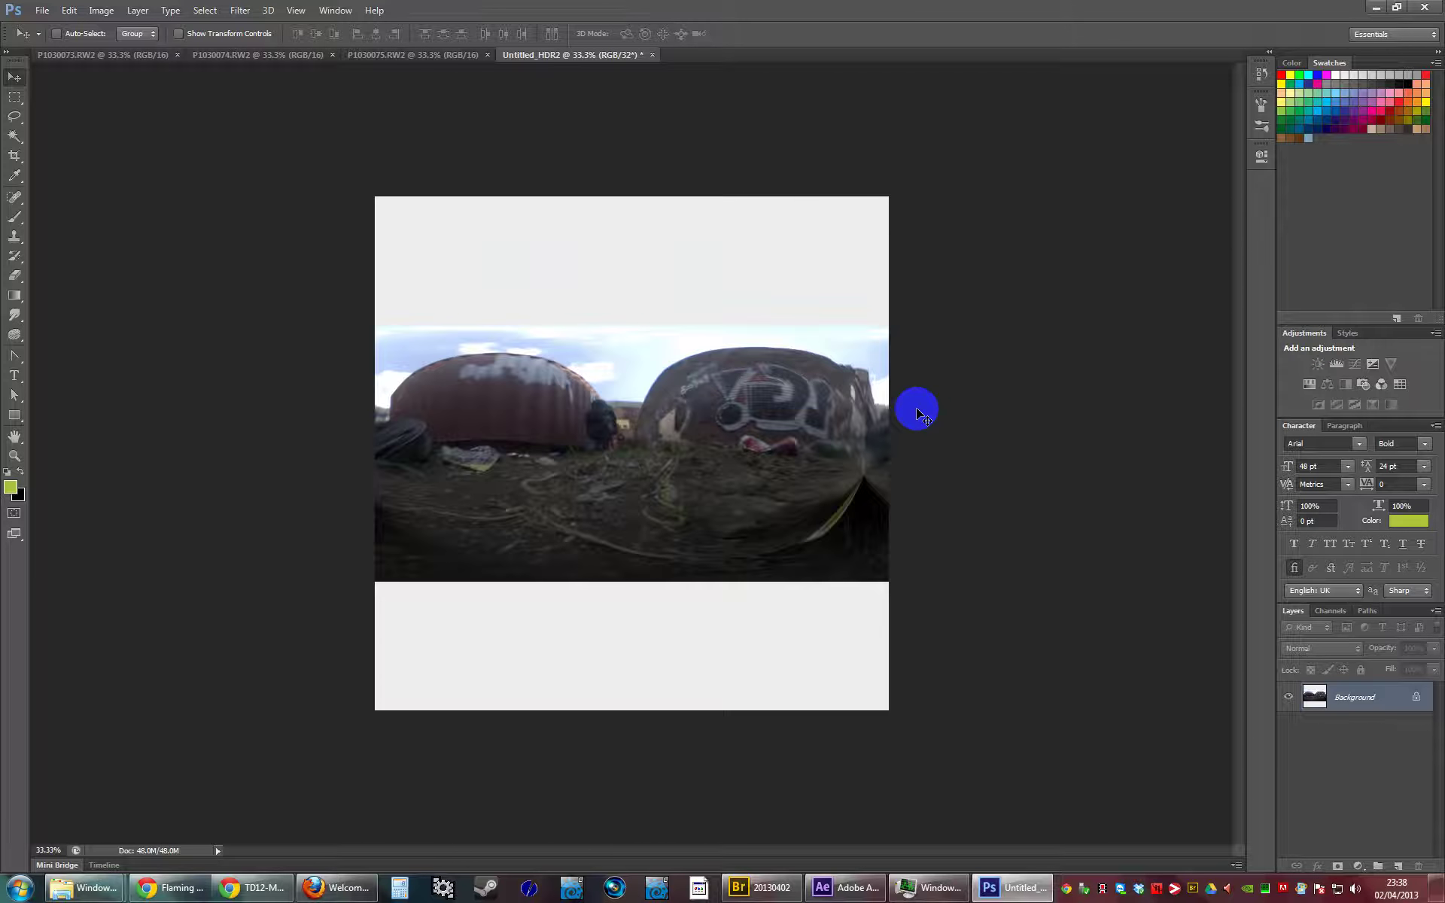
{"action": "key", "text": "ctrl+plus"}
{"action": "key", "text": "ctrl+plus"}
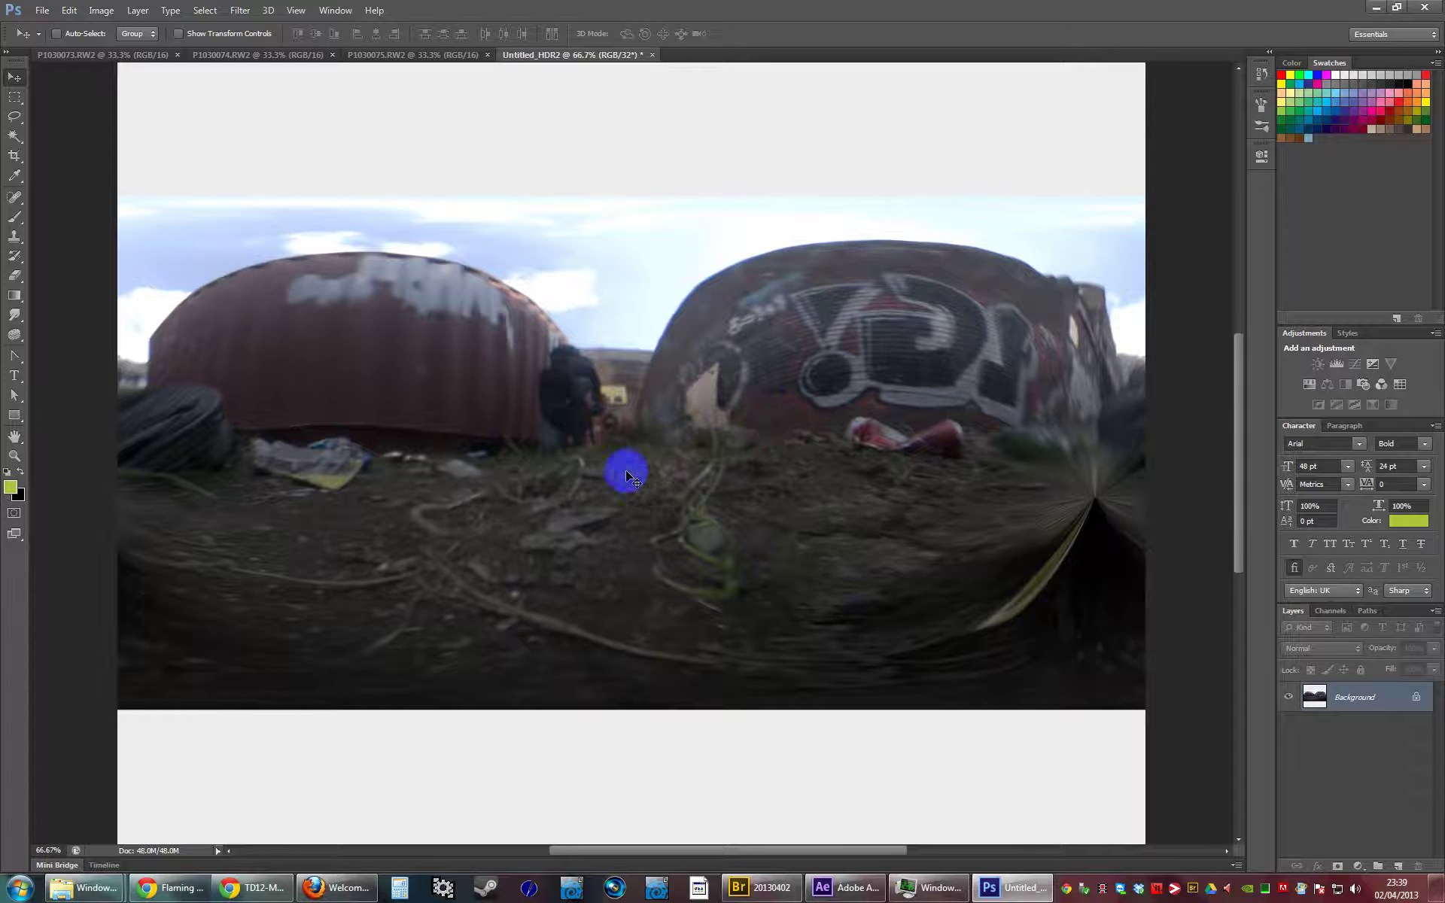
{"action": "key", "text": "ctrl+minus"}
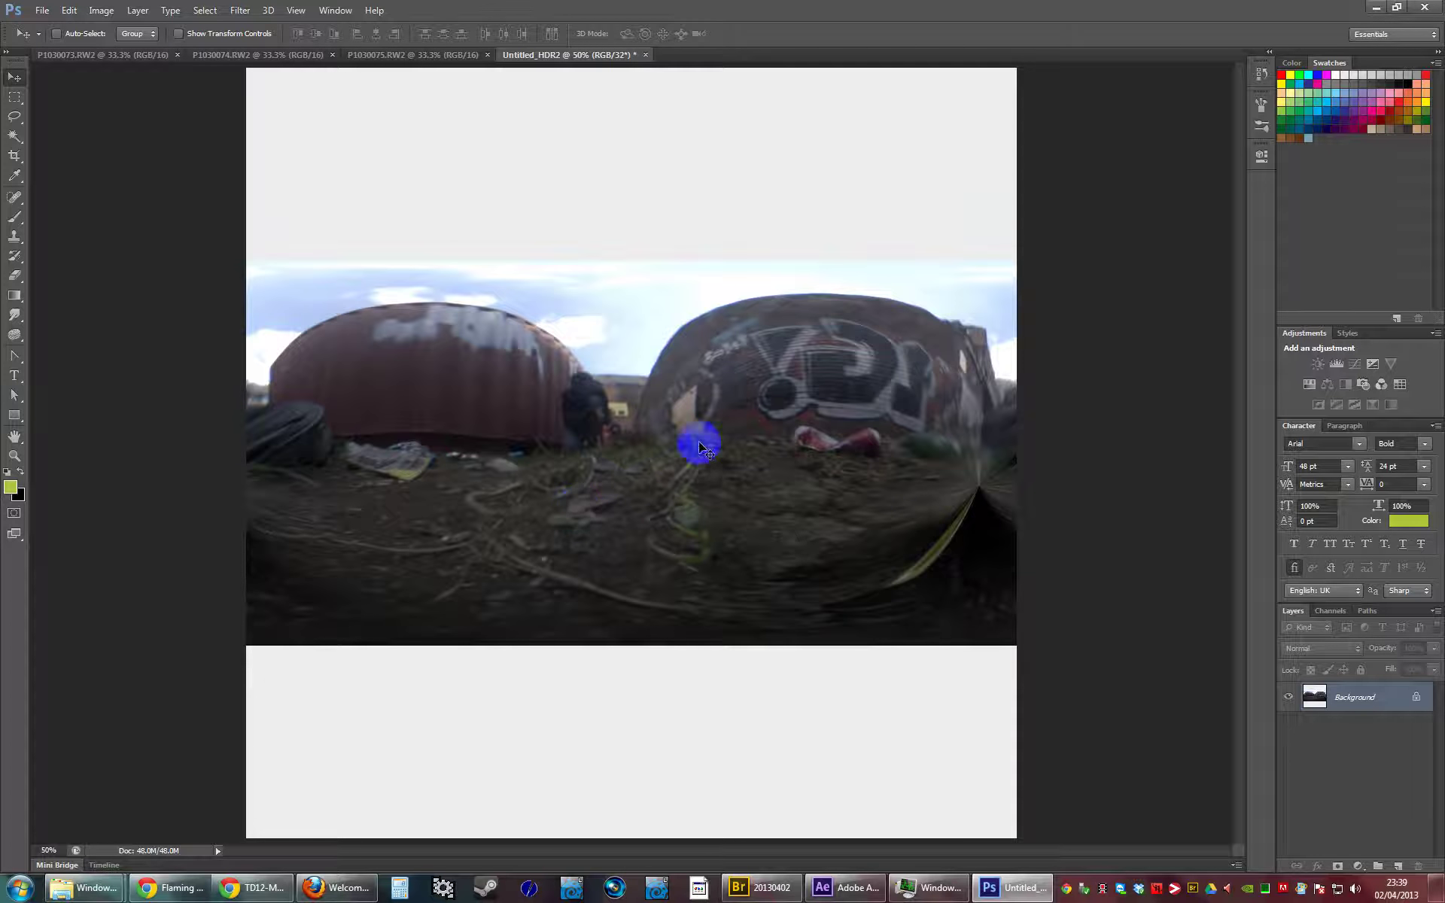
{"action": "key", "text": "ctrl+minus"}
{"action": "key", "text": "ctrl+plus"}
{"action": "key", "text": "ctrl+plus"}
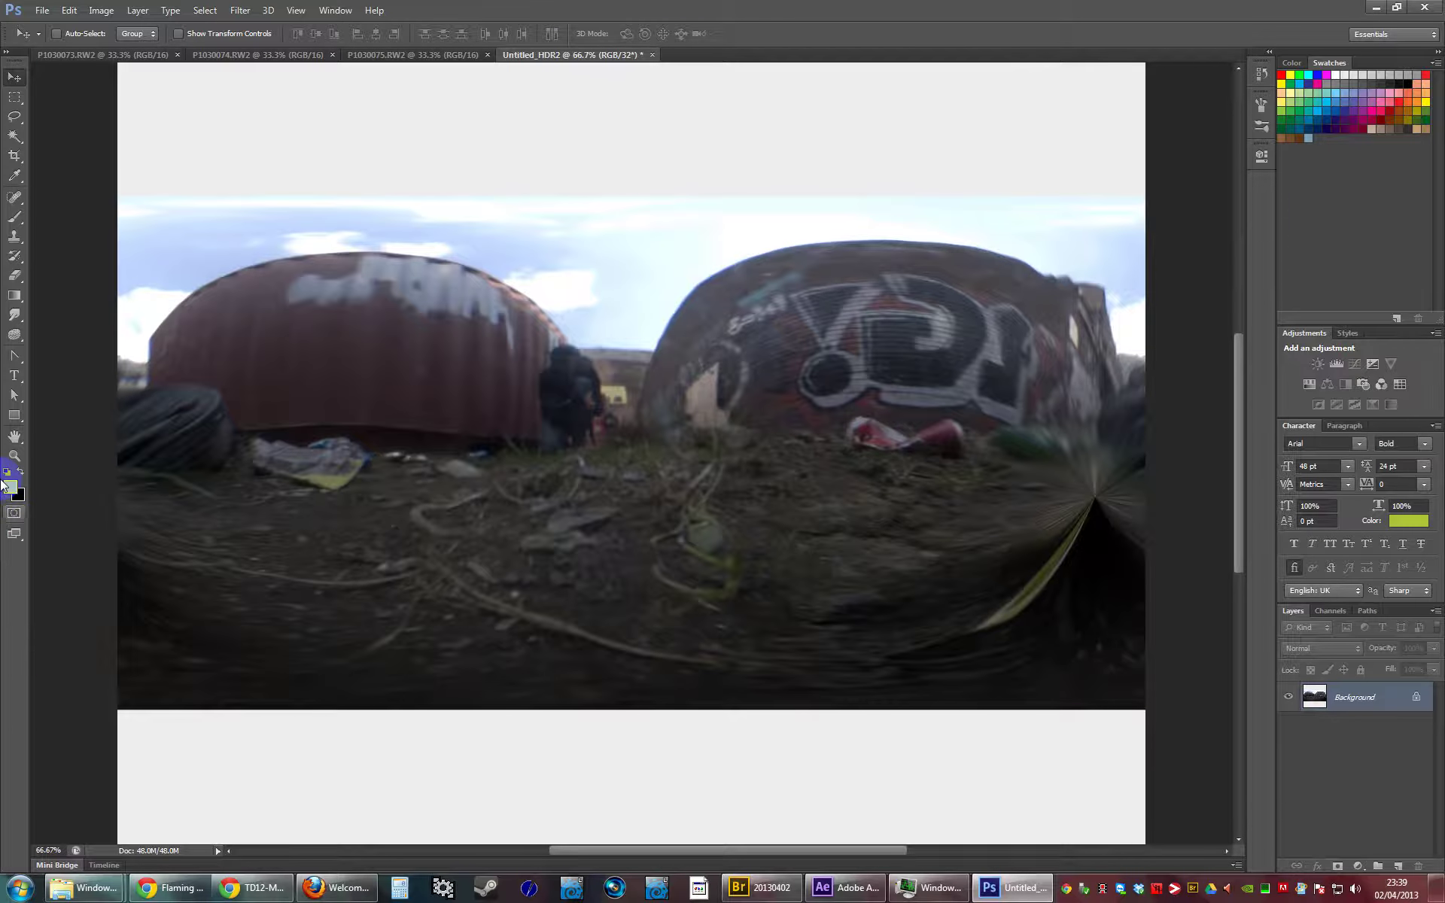
{"action": "left_click", "coordinate": [10, 486]}
{"action": "left_click_drag", "start_coordinate": [499, 284], "coordinate": [667, 554]}
{"action": "left_click", "coordinate": [928, 410]}
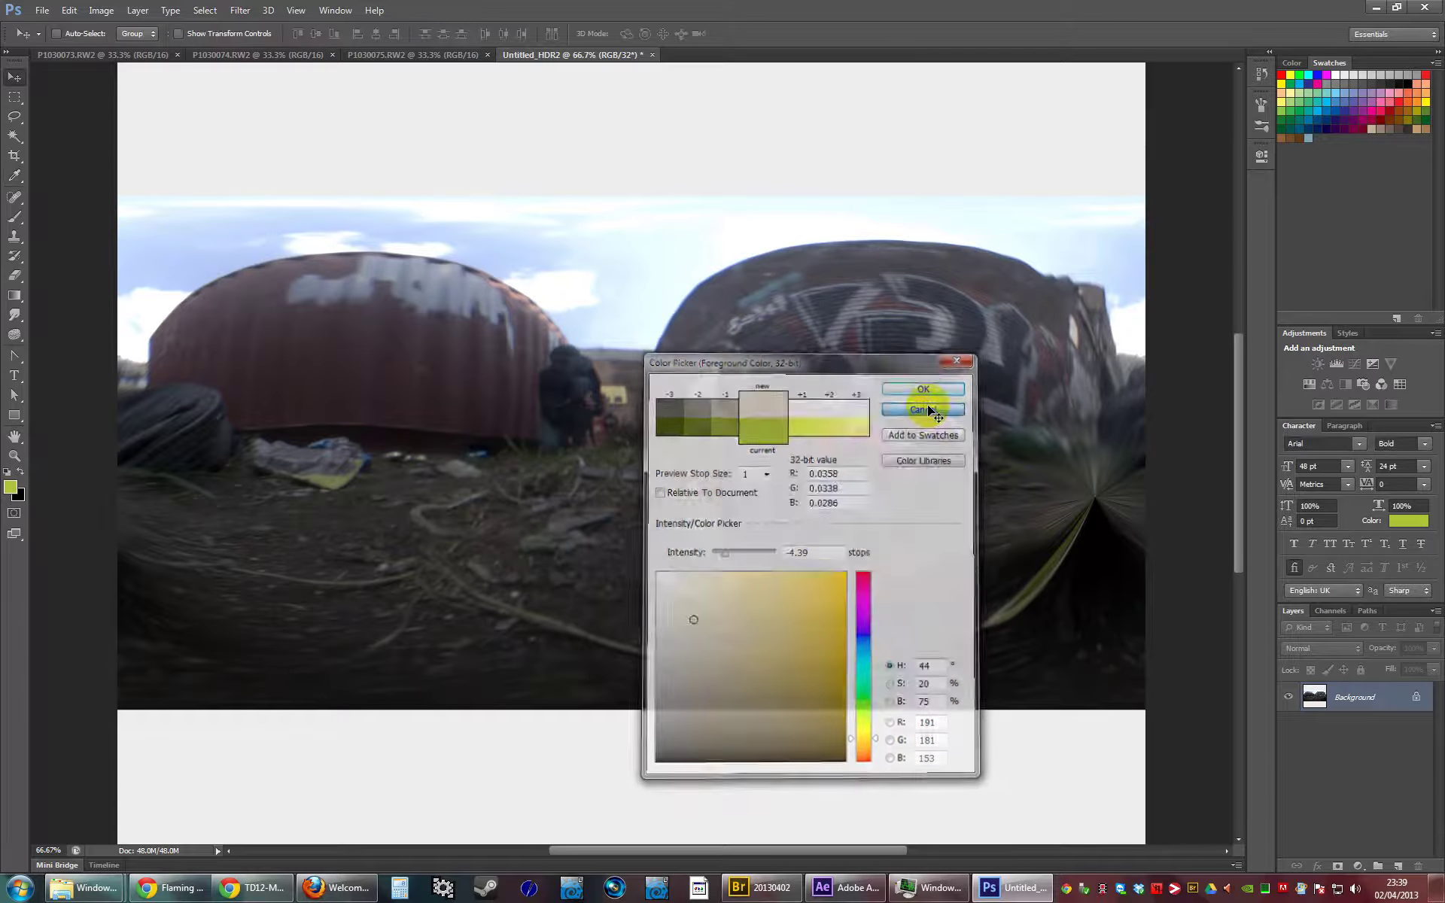
{"action": "scroll", "coordinate": [919, 403], "scroll_direction": "down", "scroll_amount": 1}
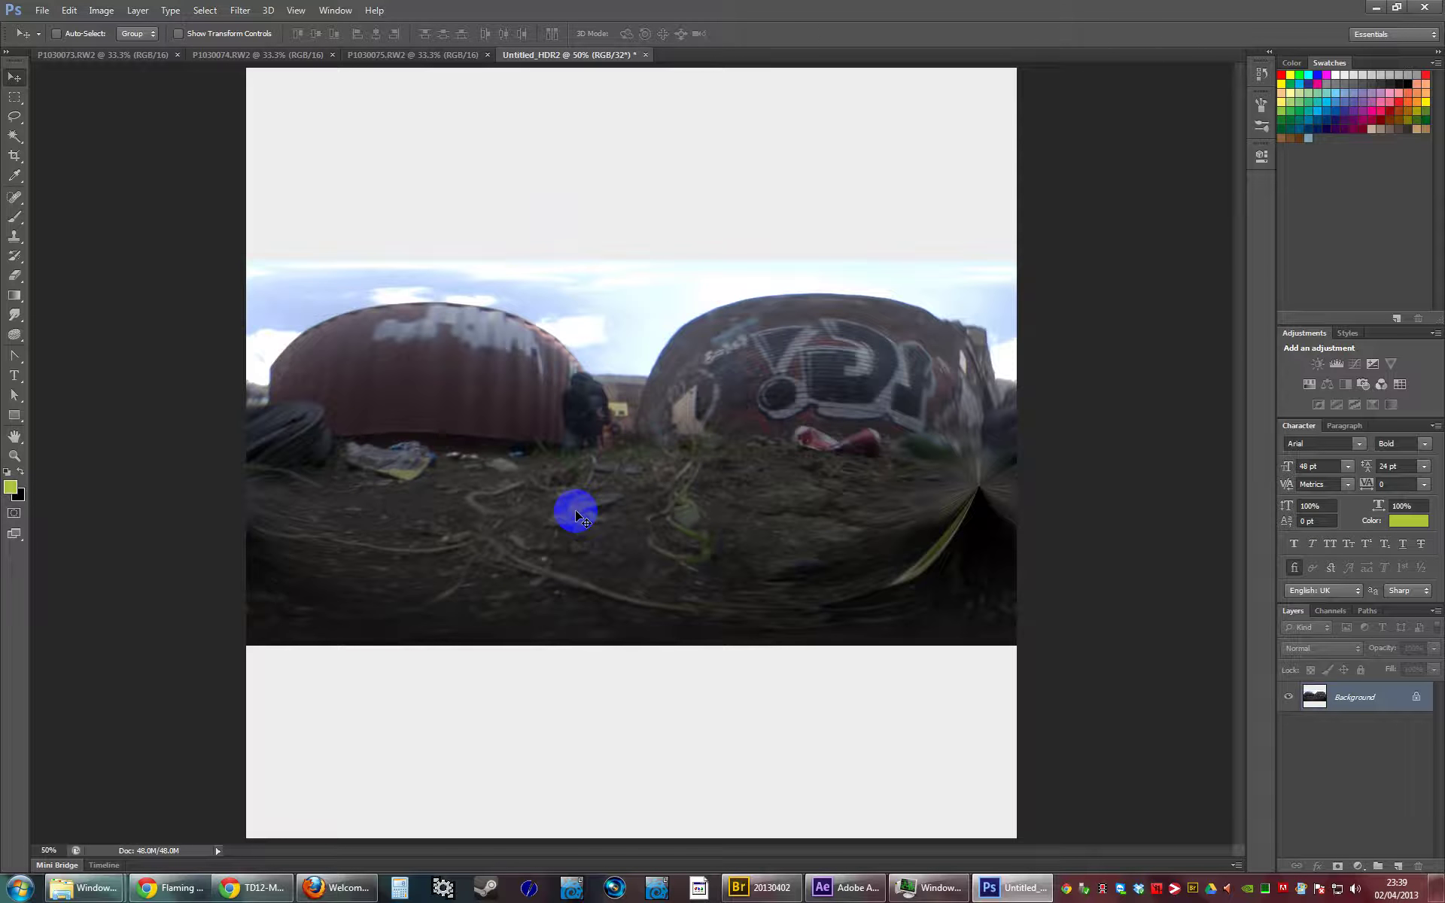
{"action": "left_click_drag", "start_coordinate": [576, 512], "coordinate": [610, 494]}
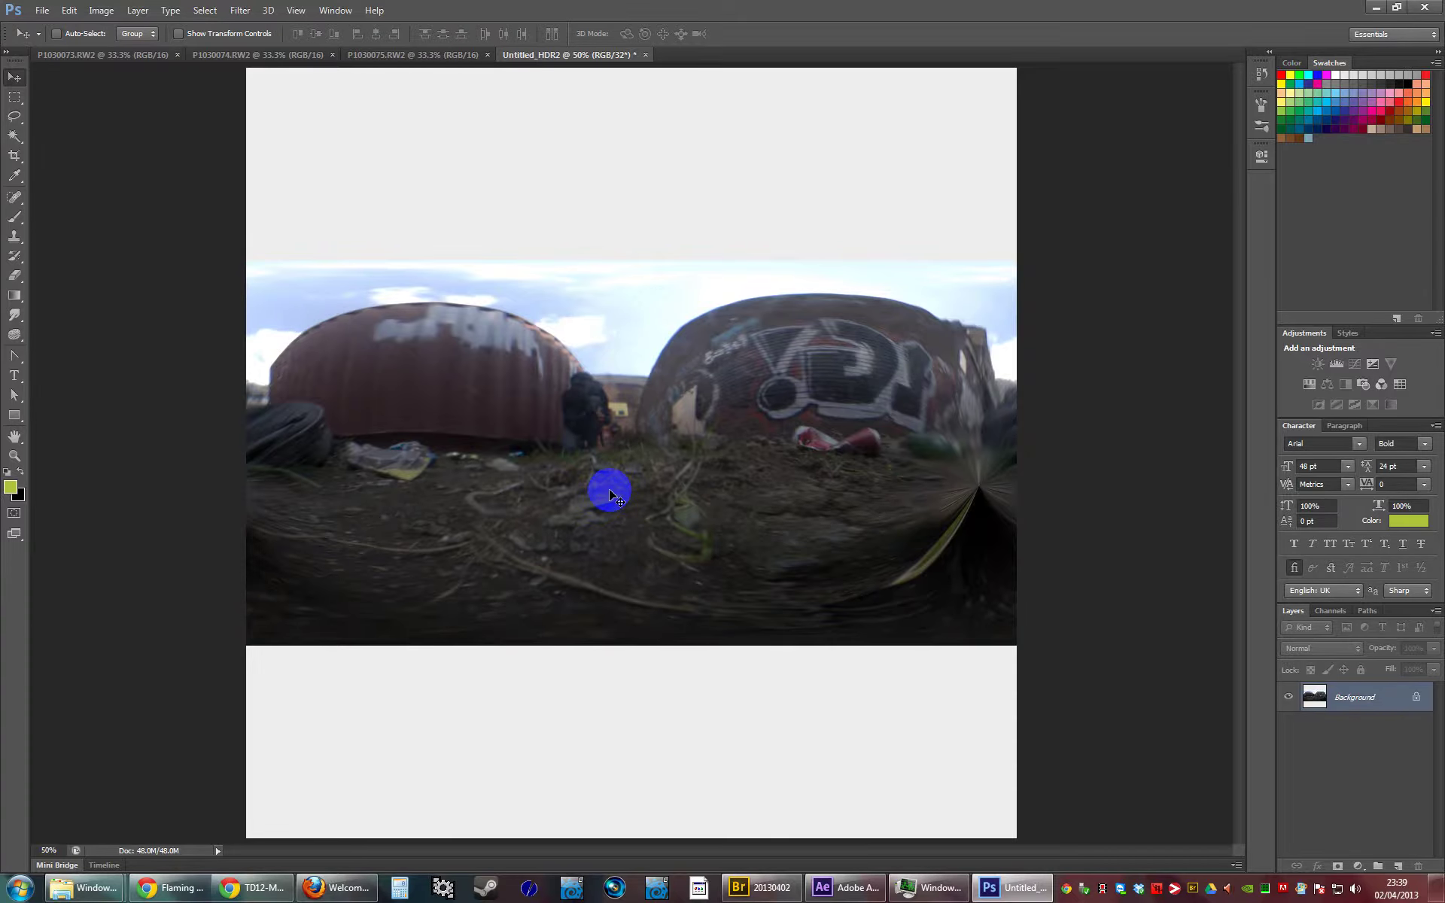
{"action": "left_click_drag", "start_coordinate": [610, 495], "coordinate": [1393, 461]}
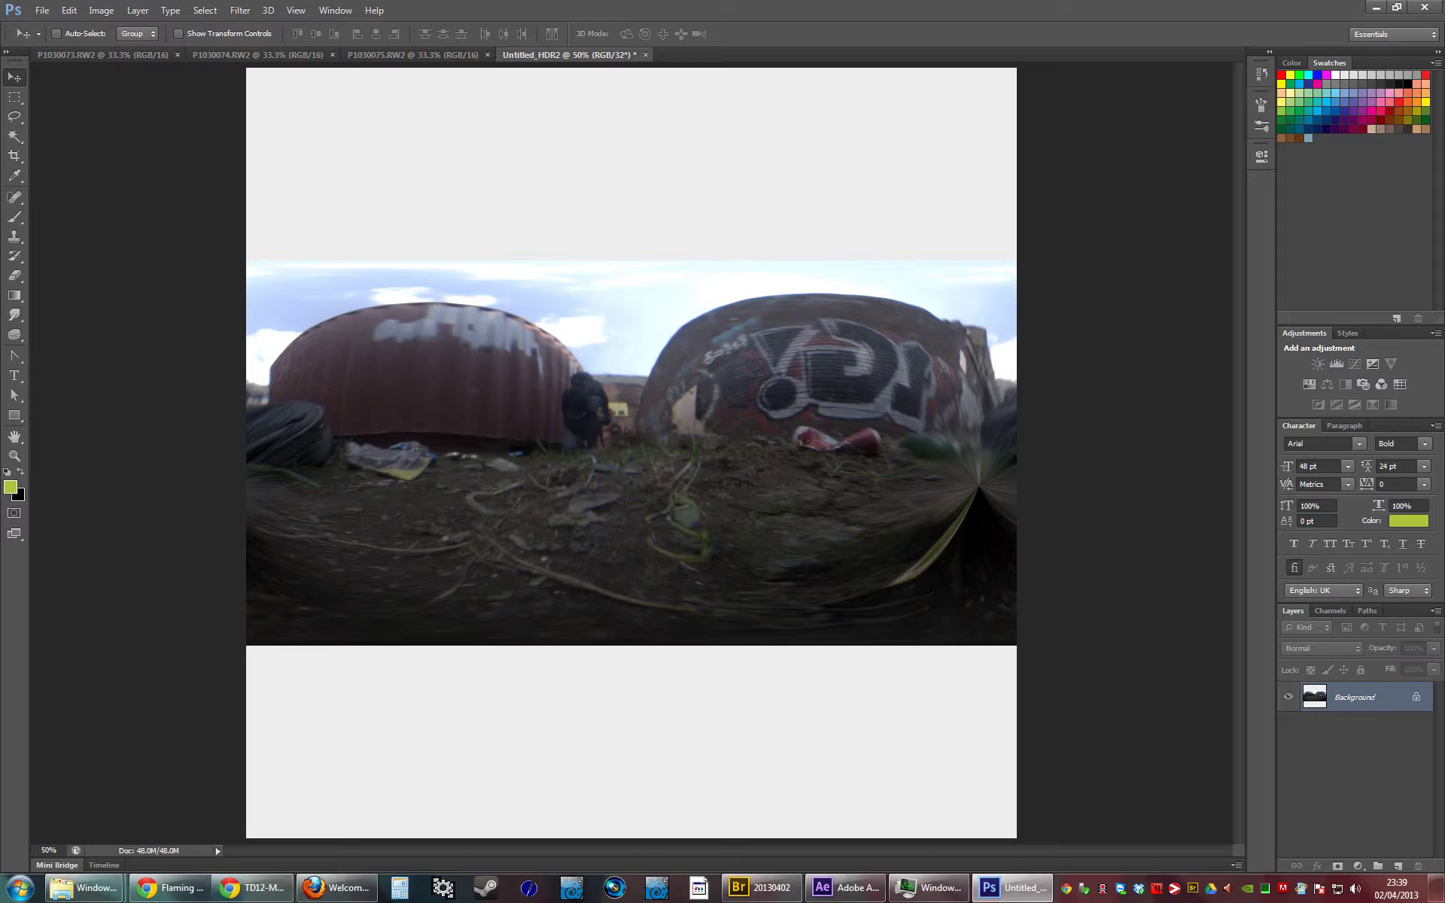